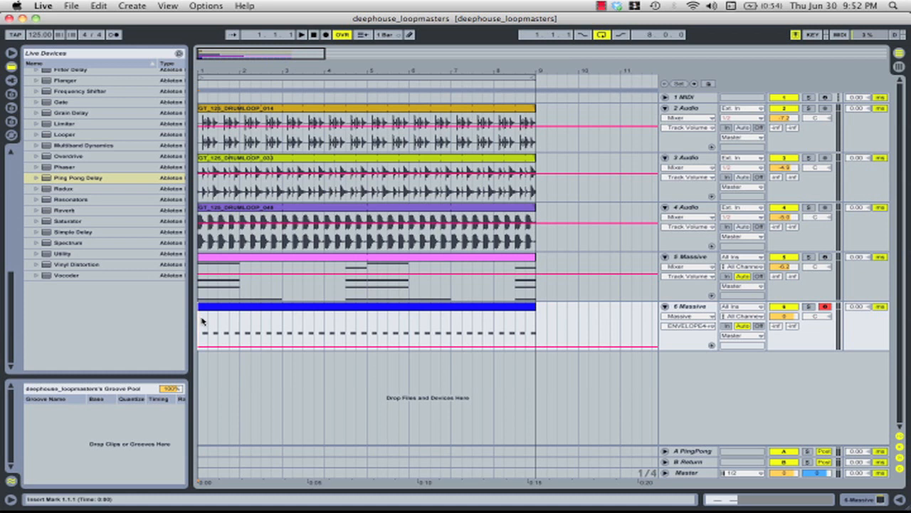
Mute the 5 Massive and 6 Massive tracks and play the drum loops from the start of the arrangement.
left_click(780, 257)
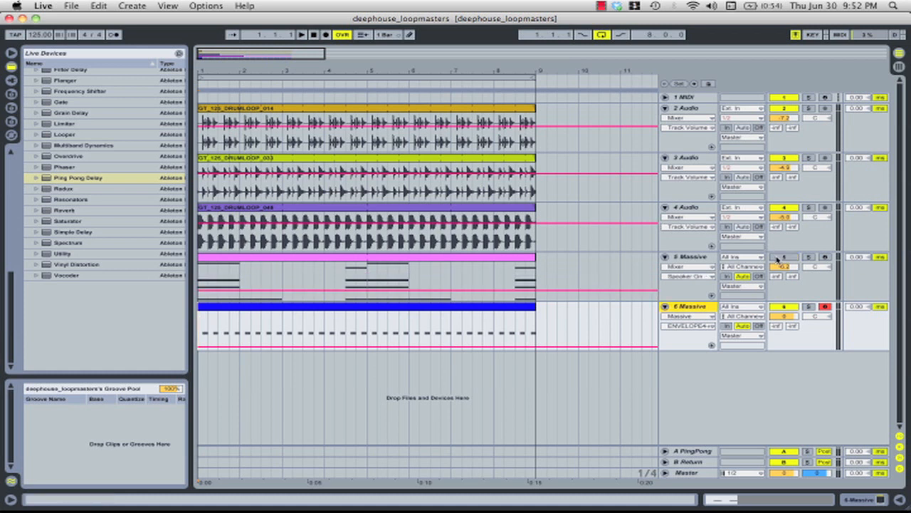
left_click(784, 307)
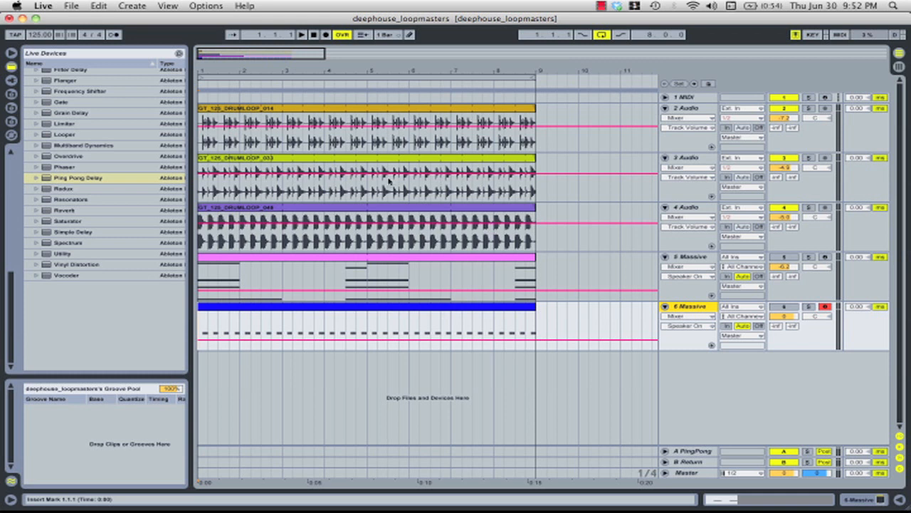
left_click(200, 187)
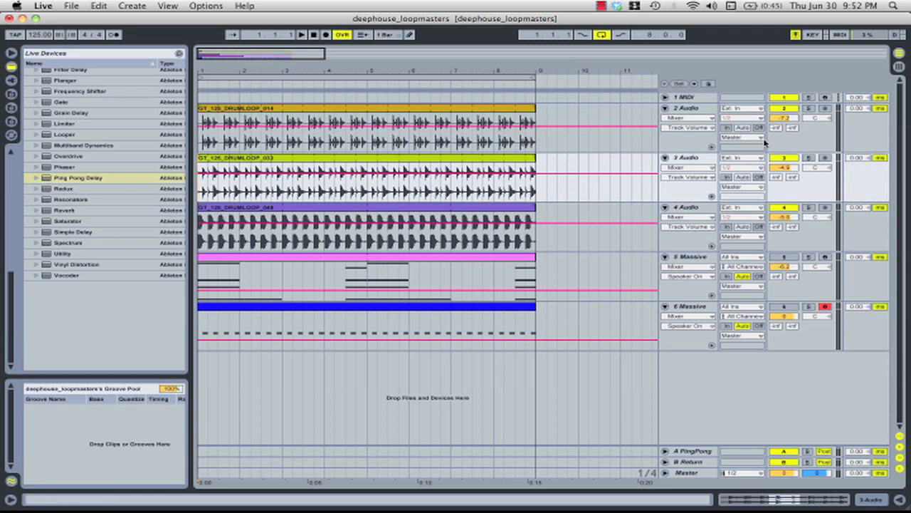
key("space")
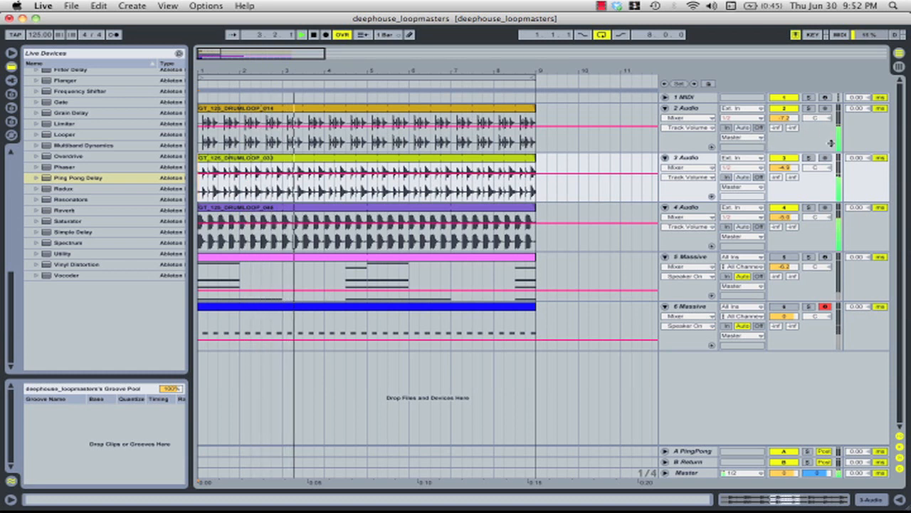
Solo the 4 Audio, 3 Audio and 2 Audio drum tracks one at a time to hear each loop alone.
left_click(809, 207)
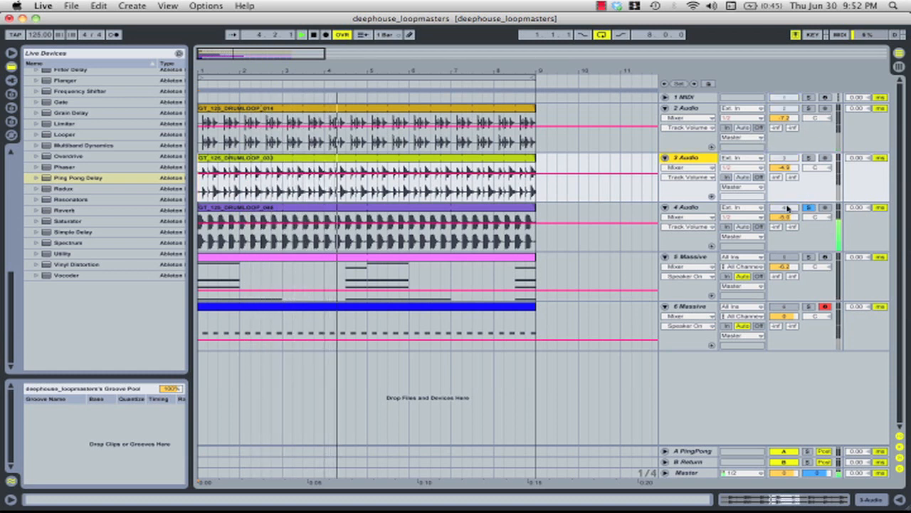
left_click(809, 158)
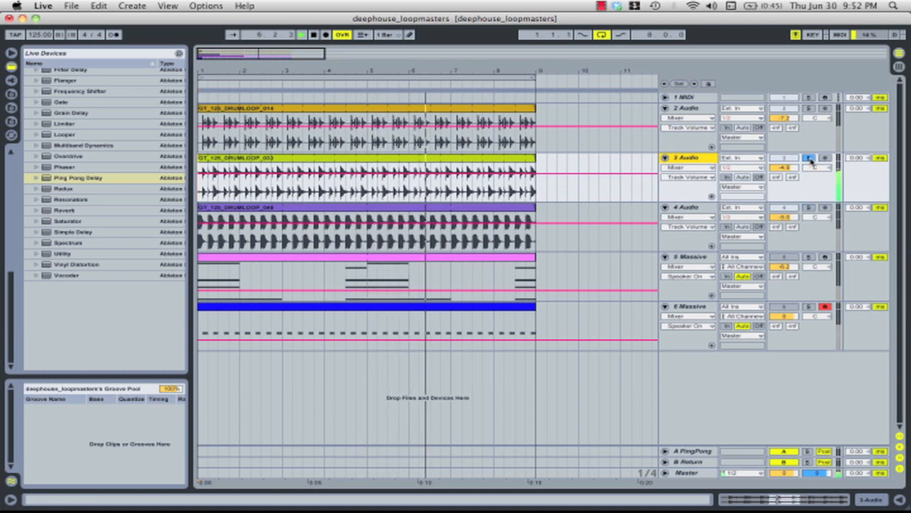
left_click(810, 108)
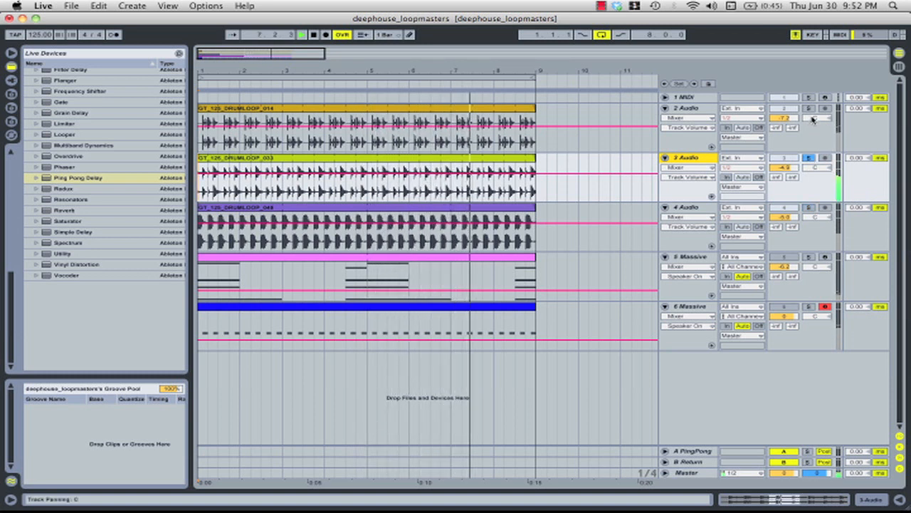
left_click(809, 108)
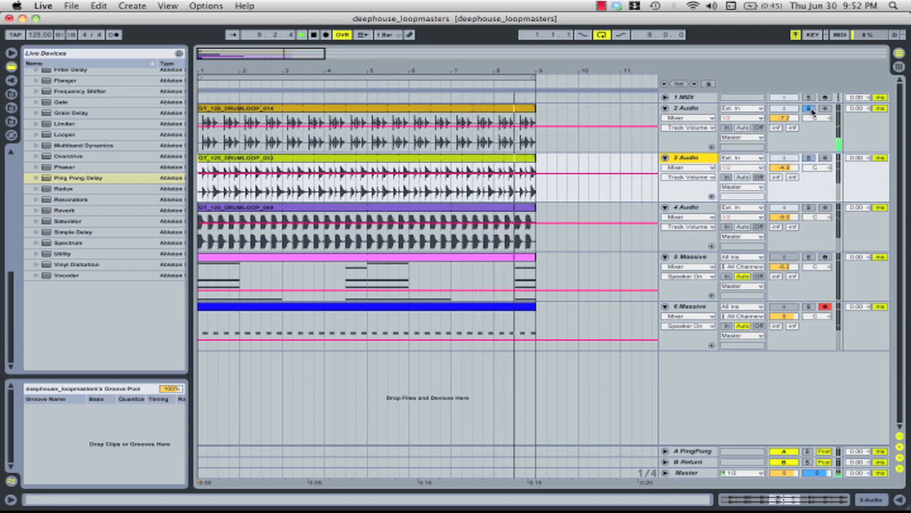
Inspect the sample waveforms of the clips on 3 Audio, 2 Audio and 4 Audio, closing the clip view and stopping playback.
double_click(505, 158)
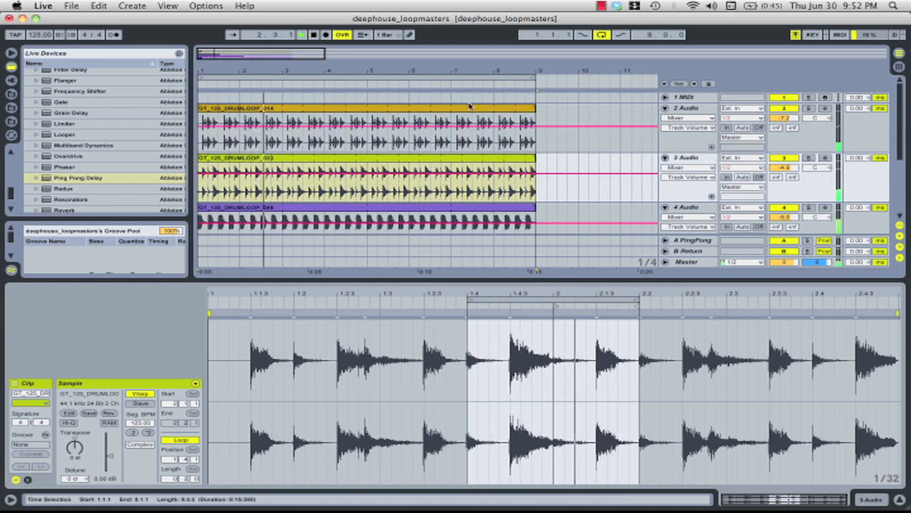
left_click(456, 137)
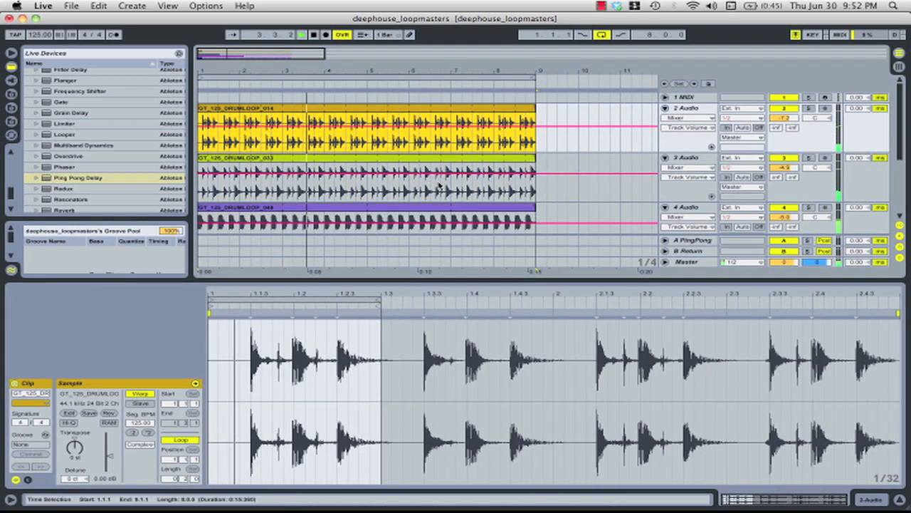
left_click(449, 220)
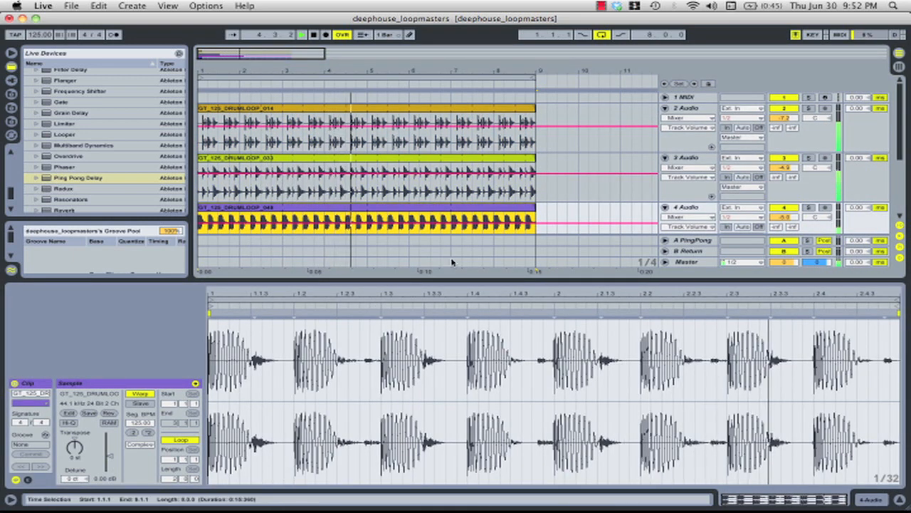
double_click(455, 280)
key("space")
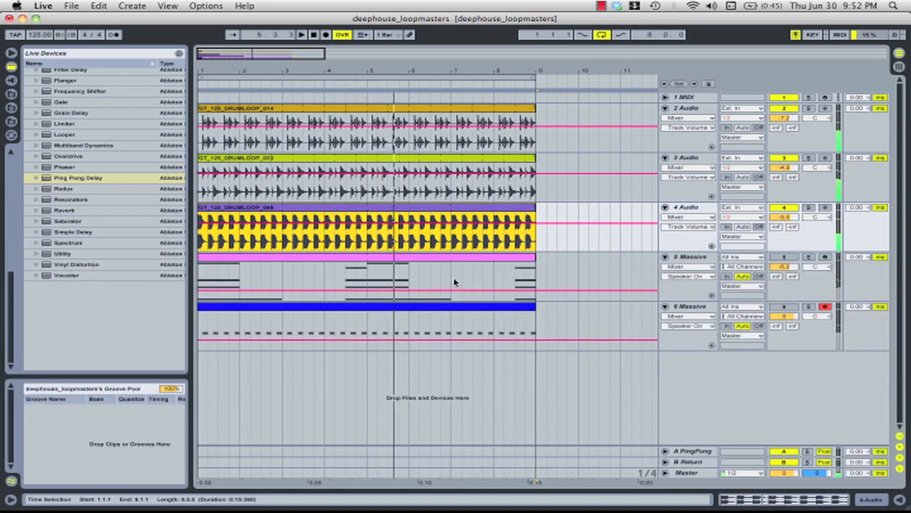
Reactivate and solo the 5 Massive track and play its clip from the start of the arrangement.
left_click(689, 257)
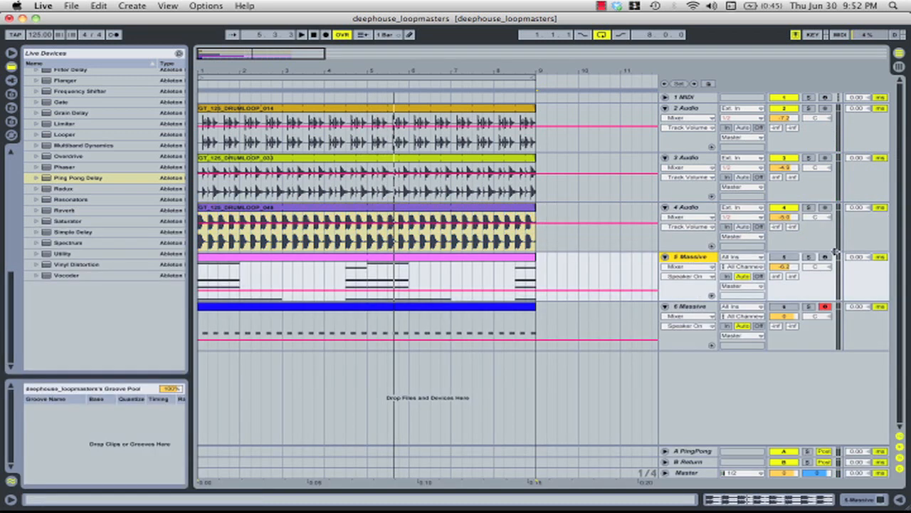
left_click(794, 259)
left_click(808, 257)
left_click(208, 289)
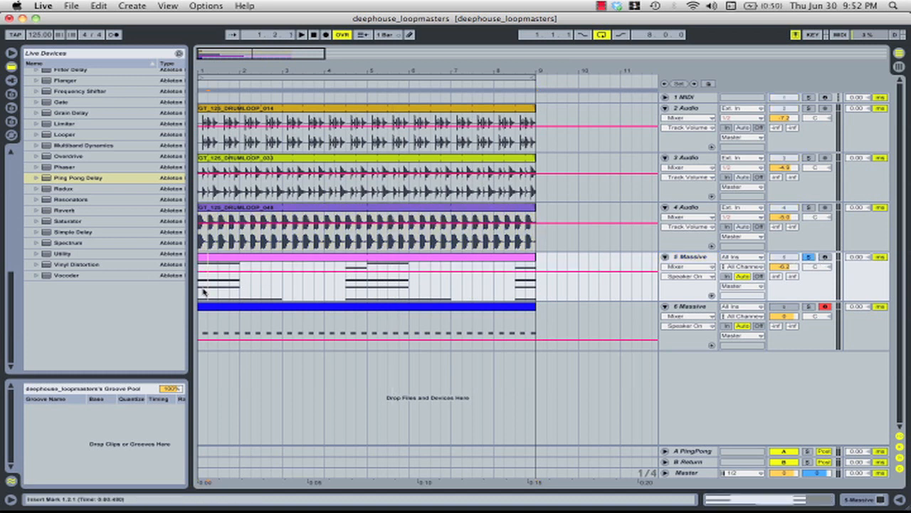
left_click(198, 292)
key("space")
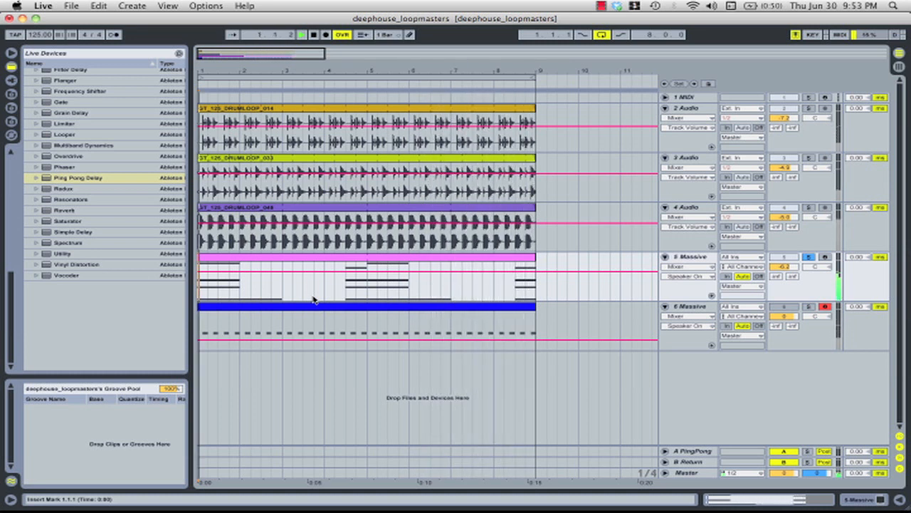
Listen to 6 Massive together with the 4 Audio loop in solo, then stop playback and clear the solos.
left_click(787, 307)
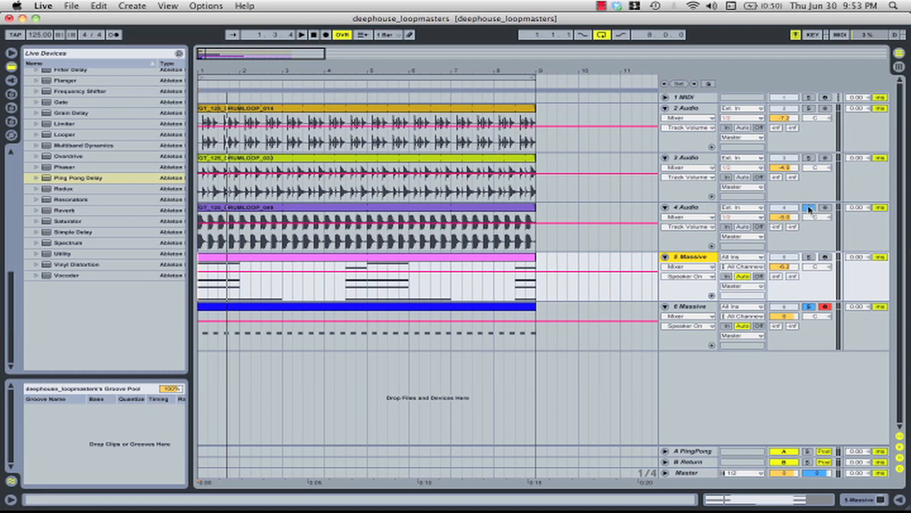
key("space")
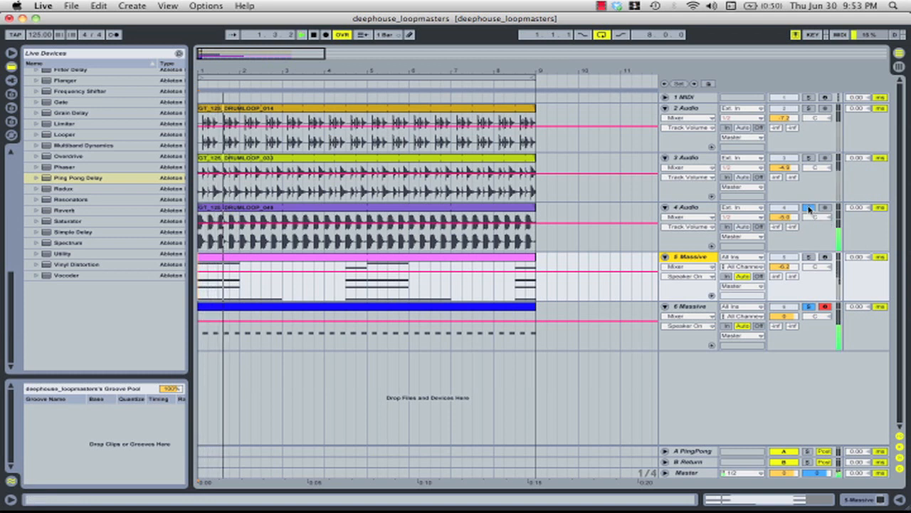
key("space")
left_click(808, 209)
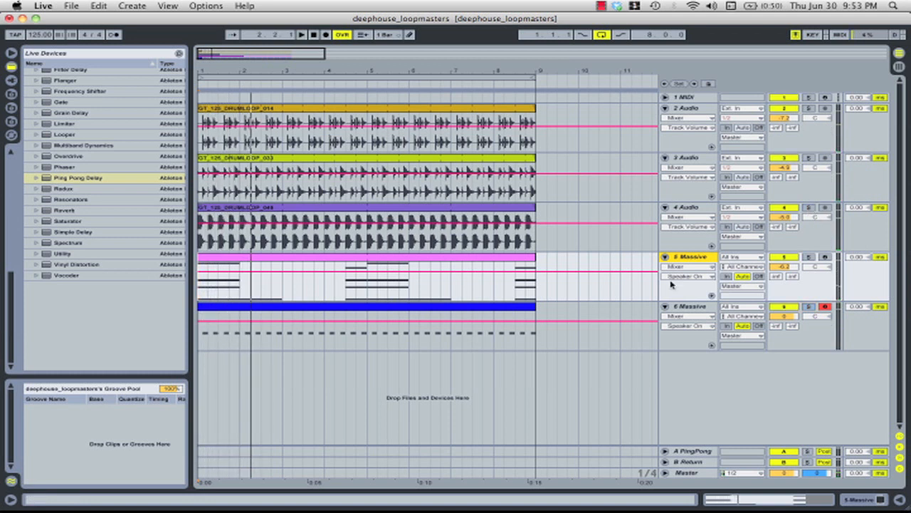
Open the Massive synth's plug-in window on the 5 Massive track.
double_click(694, 259)
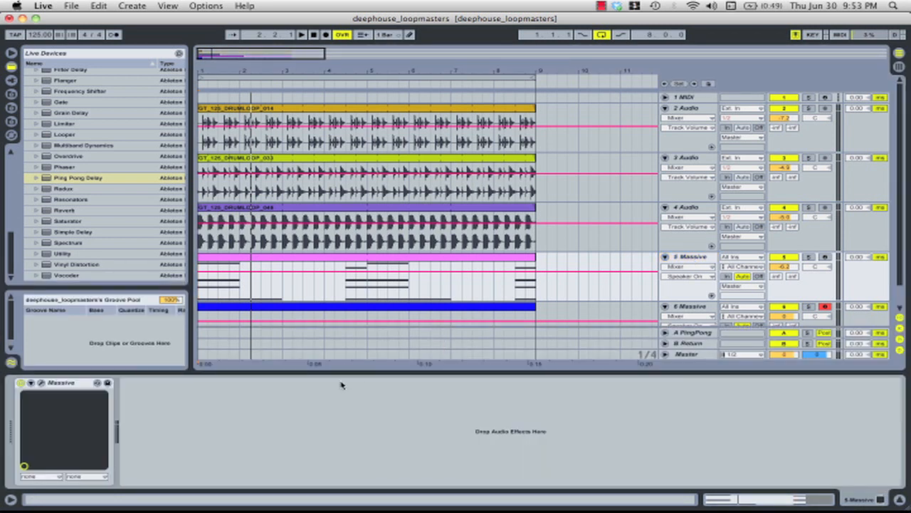
scroll(402, 259, "down", 2)
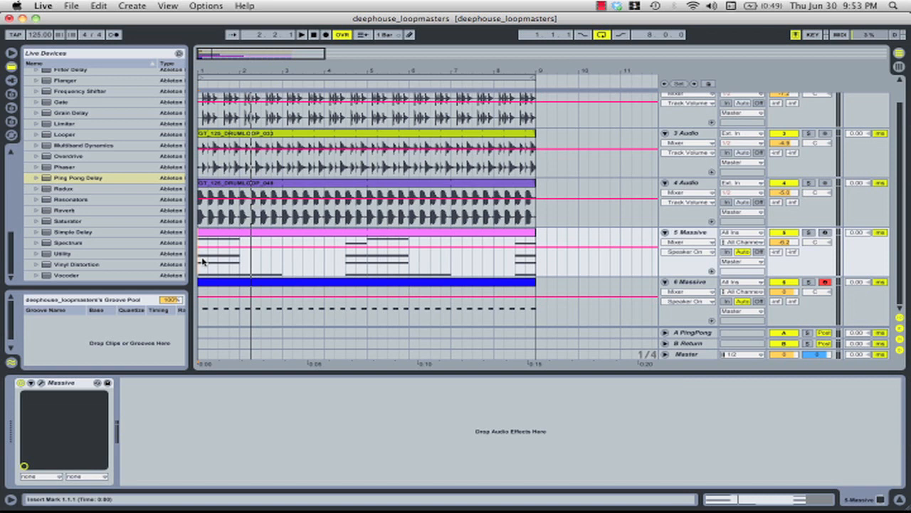
left_click(41, 384)
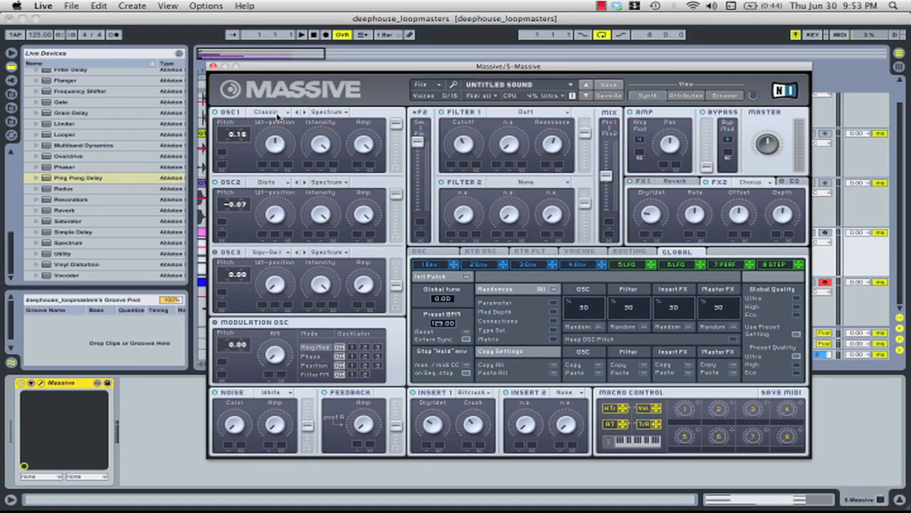
Examine the OSC1 and OSC2 wavetable choices, leaving Classic and Disto selected, and move the Massive window clear of the track solo controls.
left_click(277, 116)
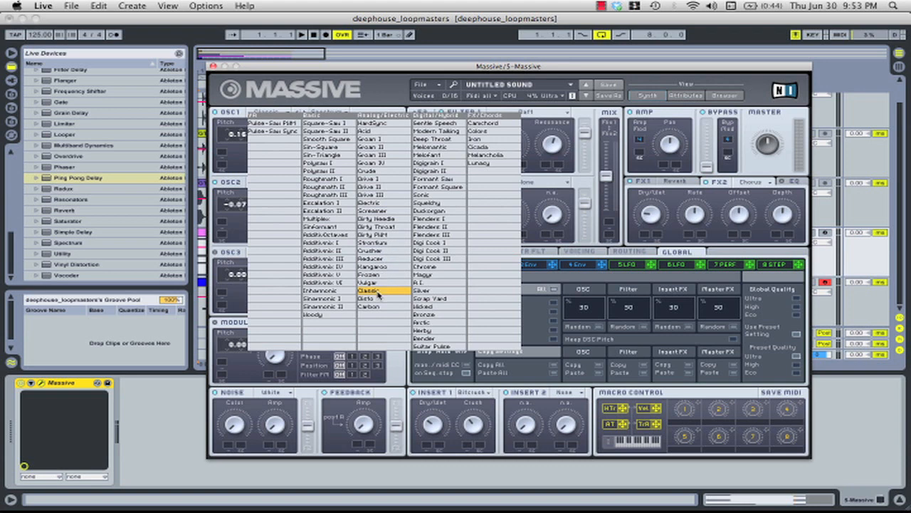
left_click(213, 181)
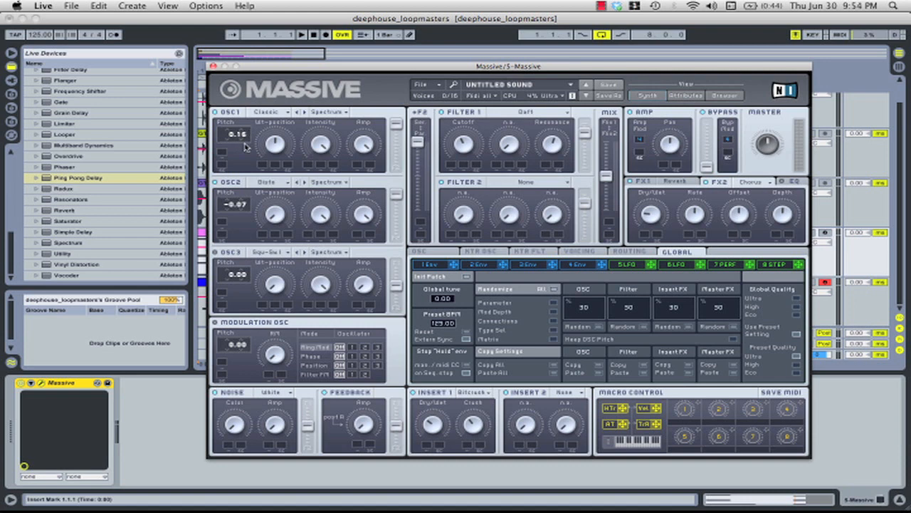
left_click_drag(356, 66, 219, 14)
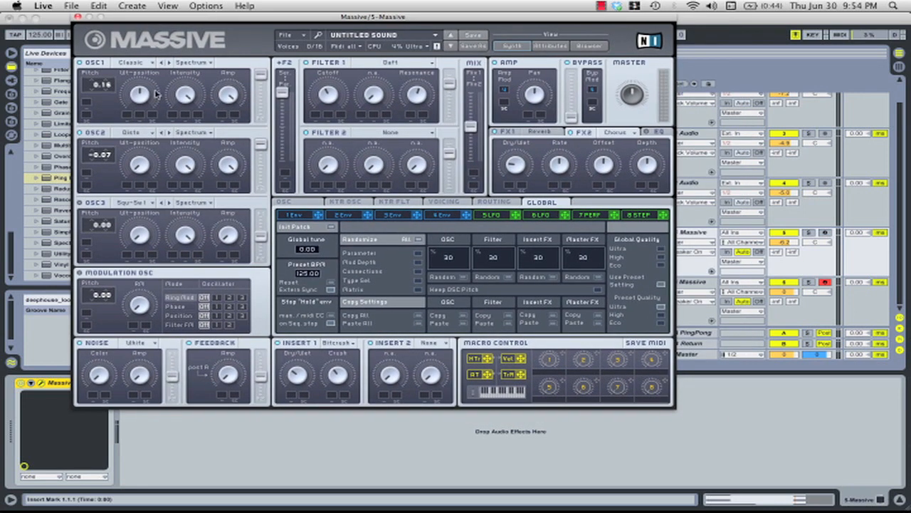
left_click(129, 135)
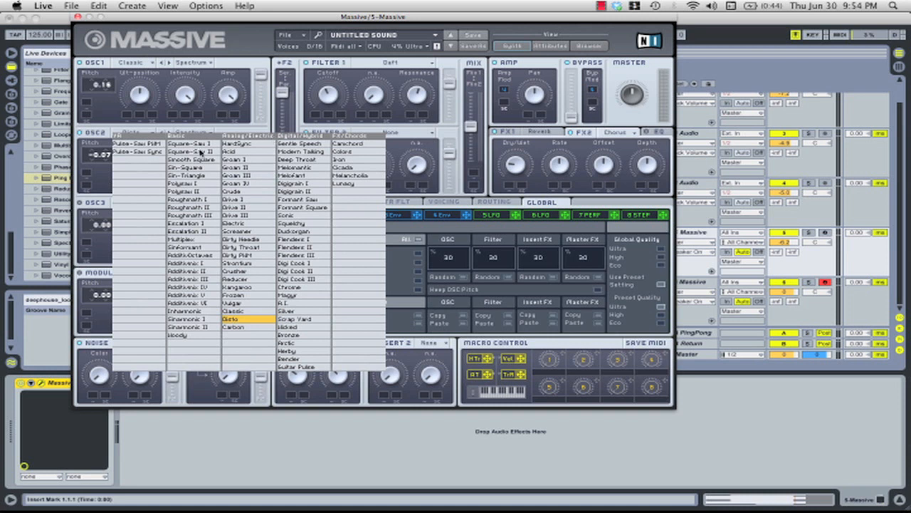
left_click(82, 173)
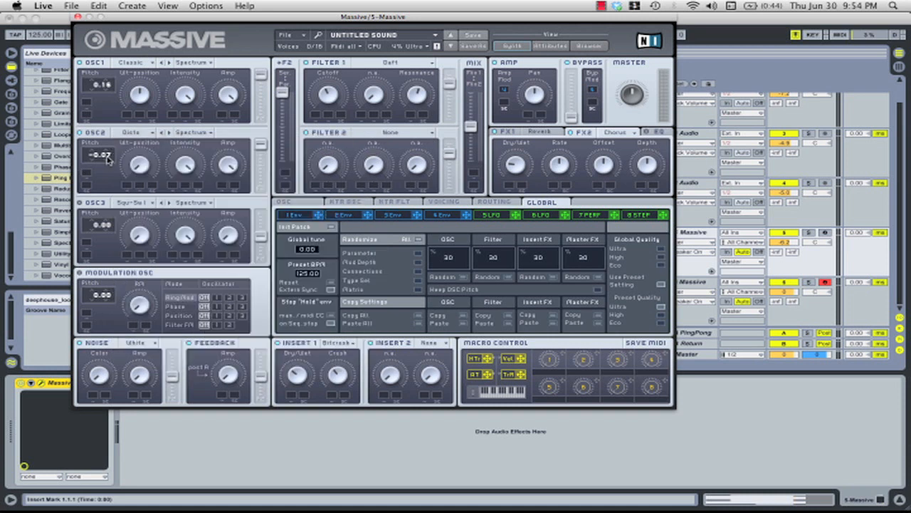
Examine the Filter 1 types, leaving Daft selected, and the FX1 effect choices, keeping Reverb.
left_click(395, 63)
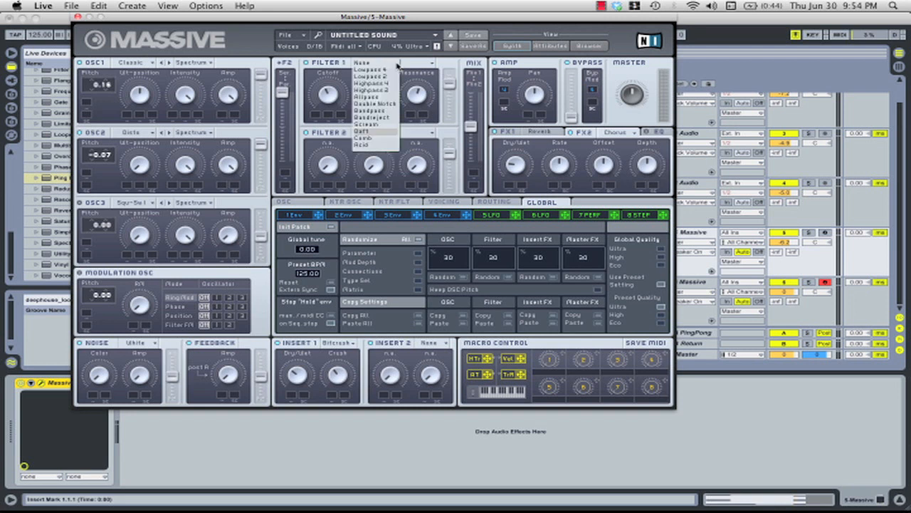
left_click(445, 66)
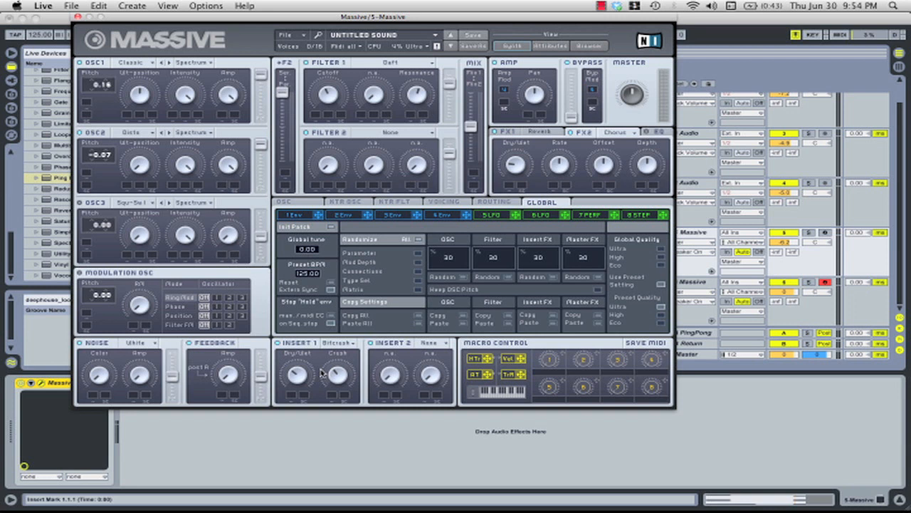
left_click(533, 133)
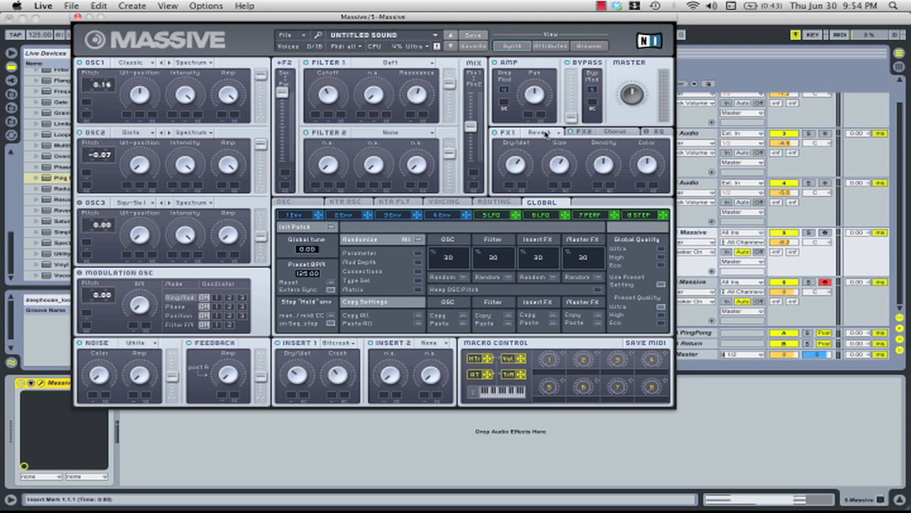
left_click(550, 134)
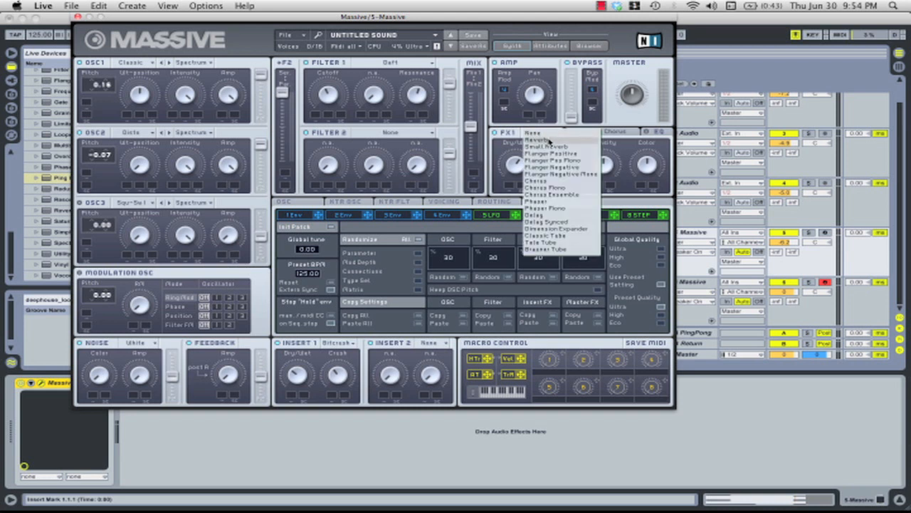
left_click(548, 140)
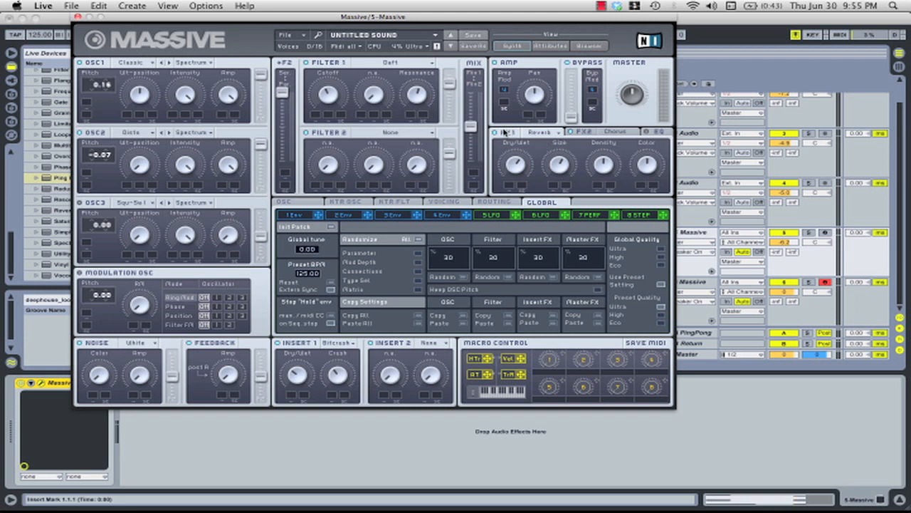
Solo the 5 Massive track and compare its sound with the FX1 Reverb switched off and on.
left_click(808, 232)
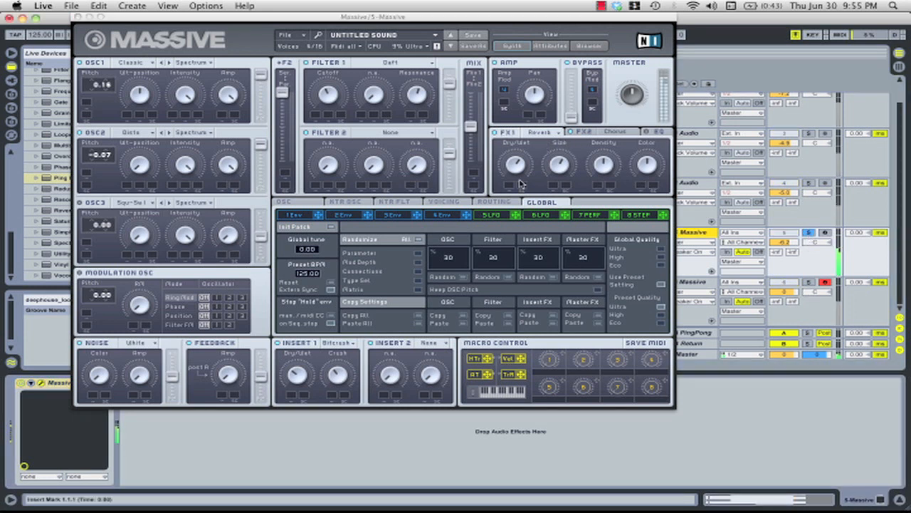
left_click(497, 135)
left_click(496, 134)
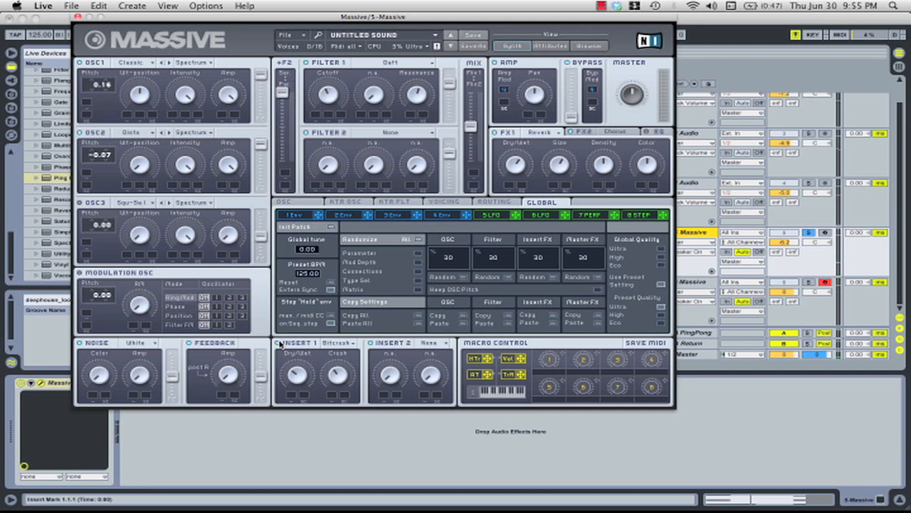
View the FX2 Chorus settings and close the Massive window.
left_click(626, 135)
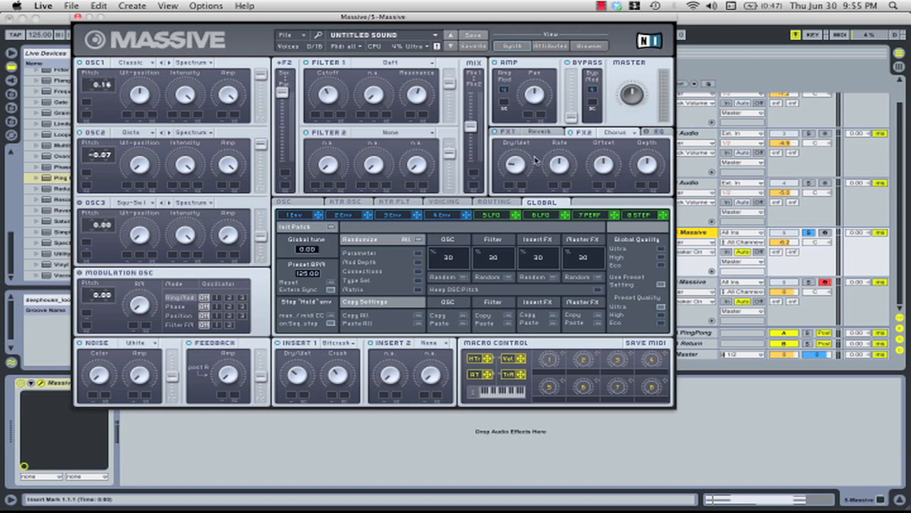
left_click(78, 16)
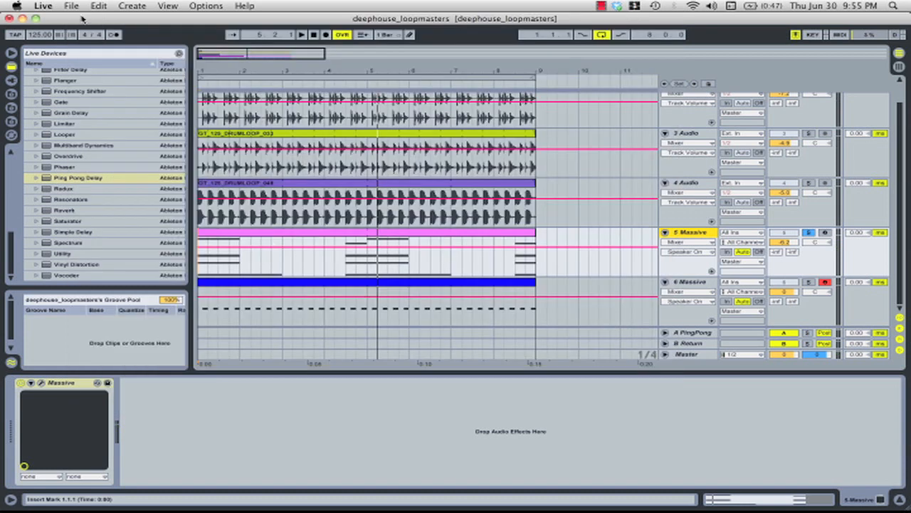
Open the 5 Massive track's MIDI clip and enlarge its note editor to show the full chords.
left_click(421, 234)
double_click(413, 236)
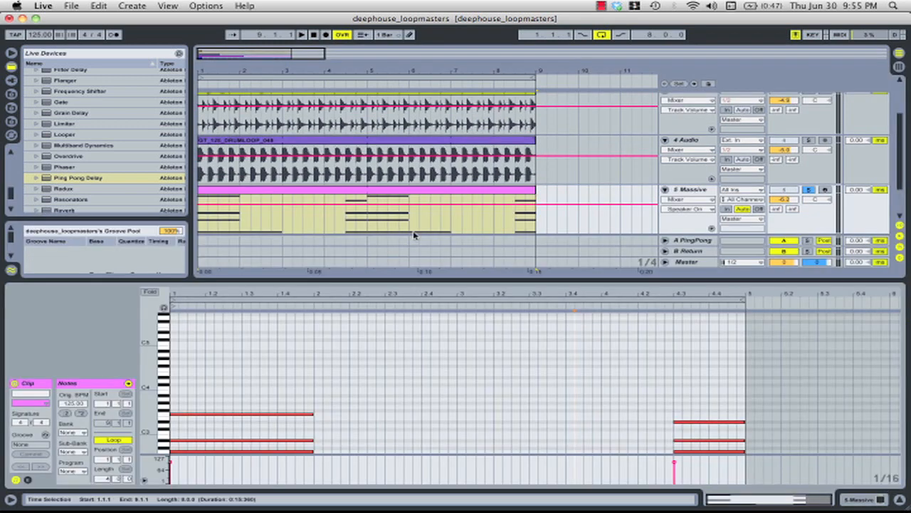
left_click_drag(373, 277, 370, 217)
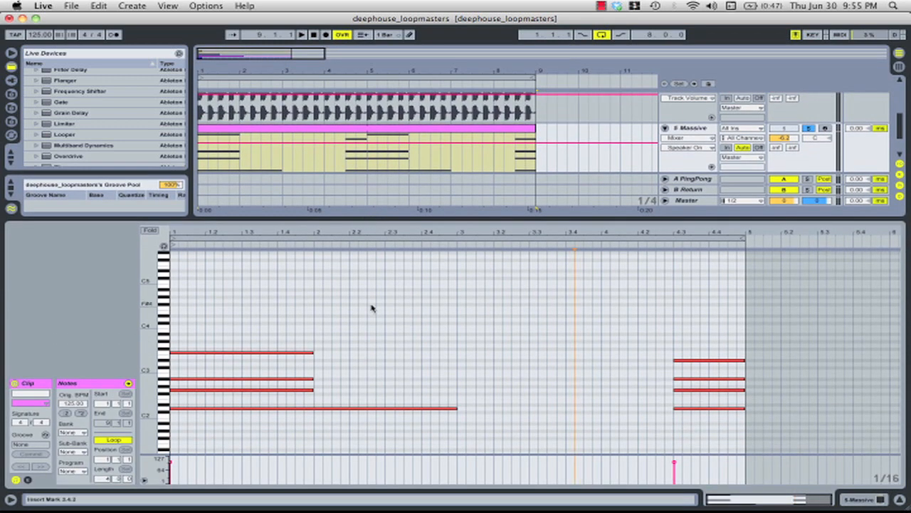
scroll(371, 309, "down", 5)
mouse_move(162, 319)
left_mouse_down()
mouse_move(186, 319)
mouse_move(152, 316)
left_mouse_up()
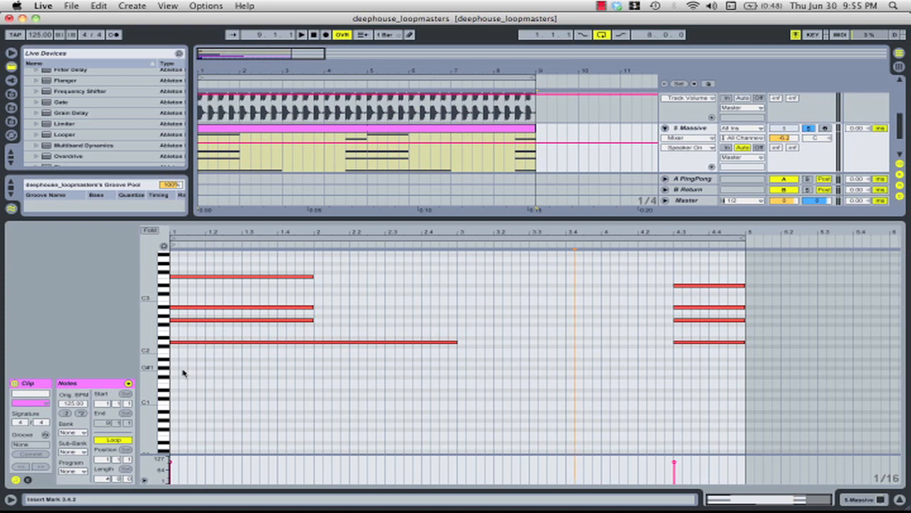
Examine the chord at the clip's start and the one at beat 4.3, then close the note editor.
mouse_move(252, 261)
left_mouse_down()
mouse_move(253, 375)
mouse_move(247, 311)
mouse_move(236, 356)
mouse_move(342, 306)
left_mouse_up()
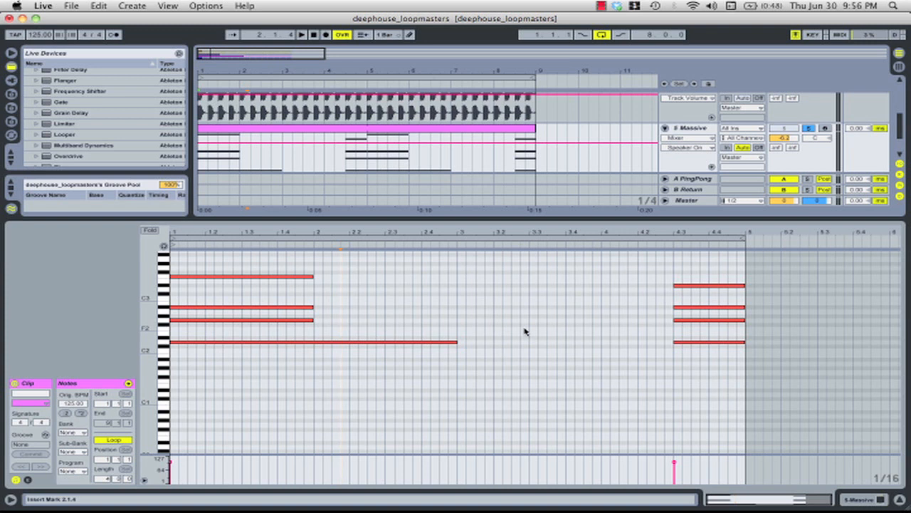
left_click_drag(712, 278, 666, 279)
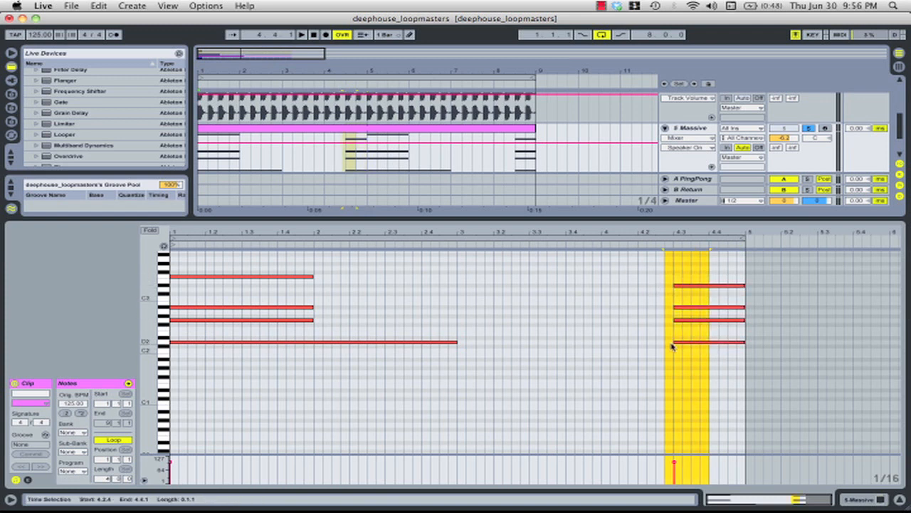
left_click(655, 365)
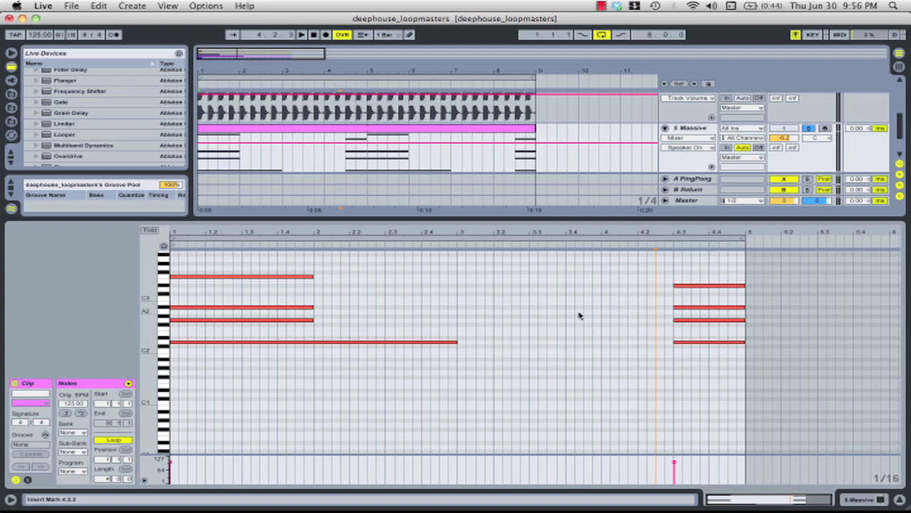
scroll(580, 316, "up", 1)
scroll(579, 315, "up", 1)
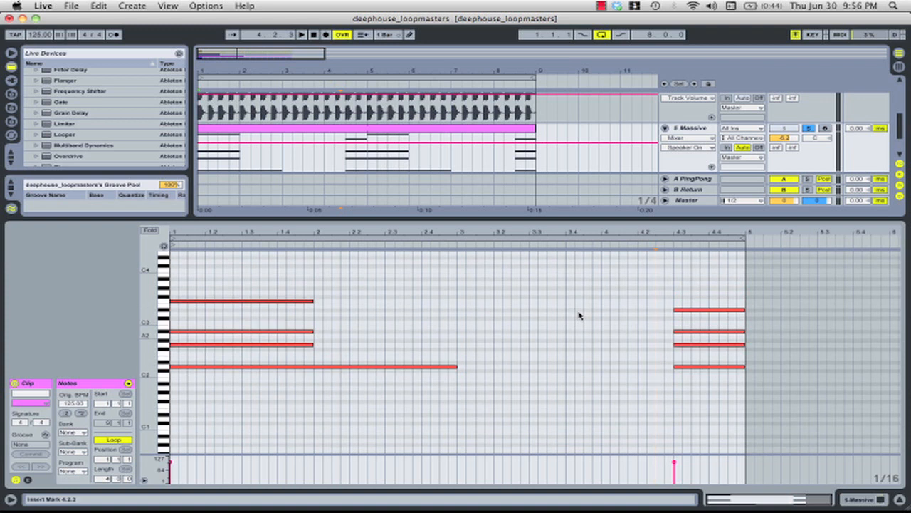
key("super+alt+l")
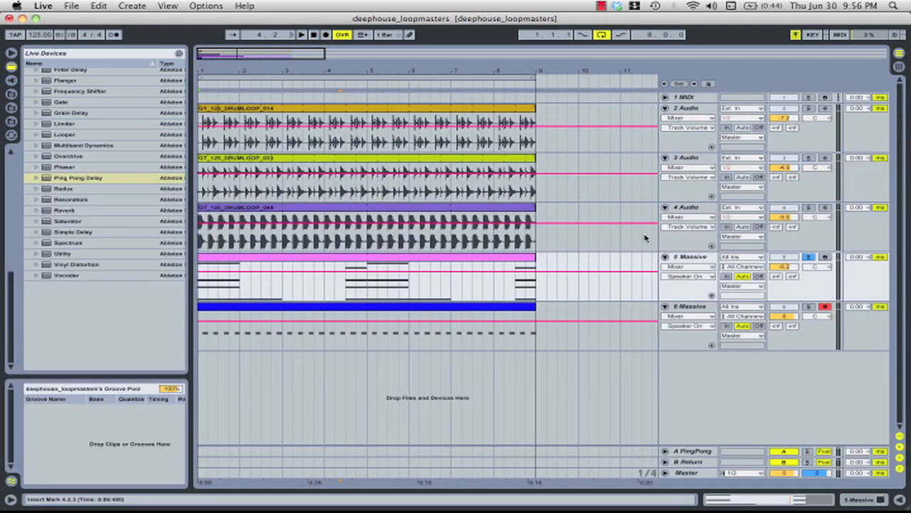
Insert a new MIDI track below 5 Massive, unfold it and keep its input on All Ins.
left_click(687, 256)
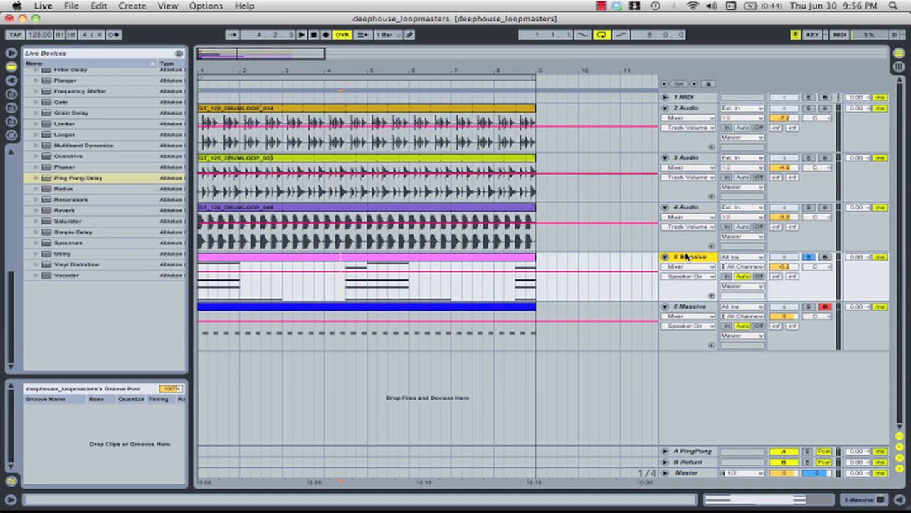
key("super+shift+t")
left_click(665, 308)
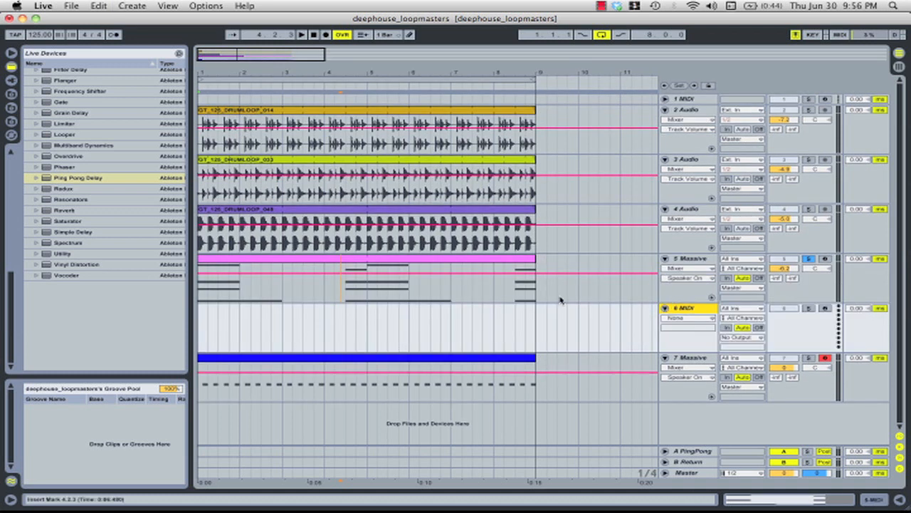
left_click(754, 308)
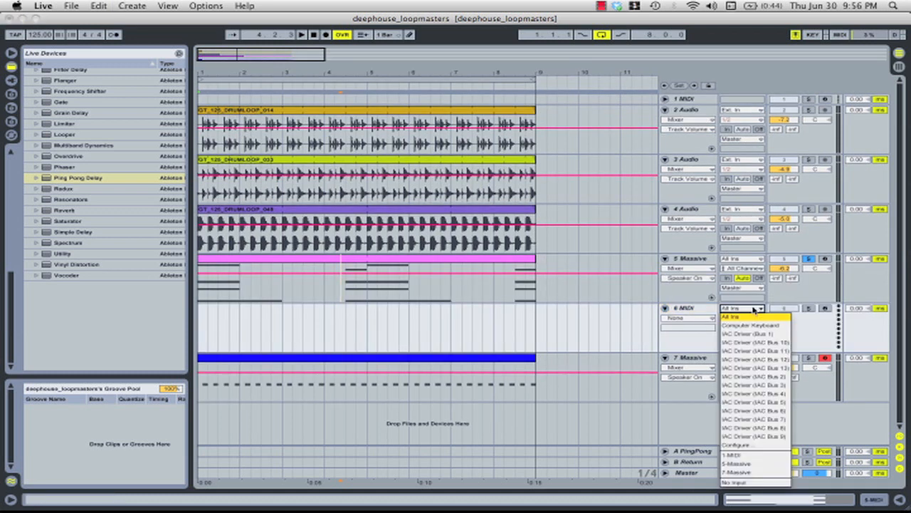
left_click(690, 339)
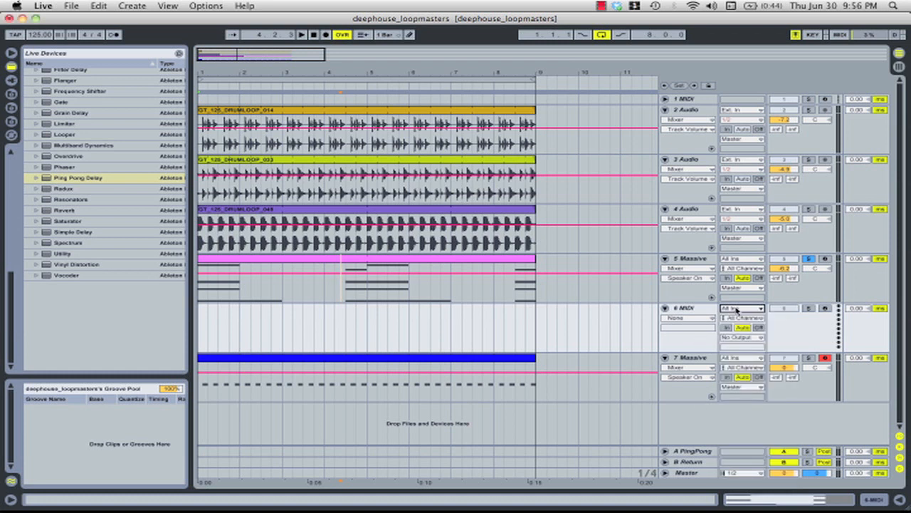
Insert an audio track below 5 Massive, unfold it, set its input to Resampling and arm it for recording.
key("super+t")
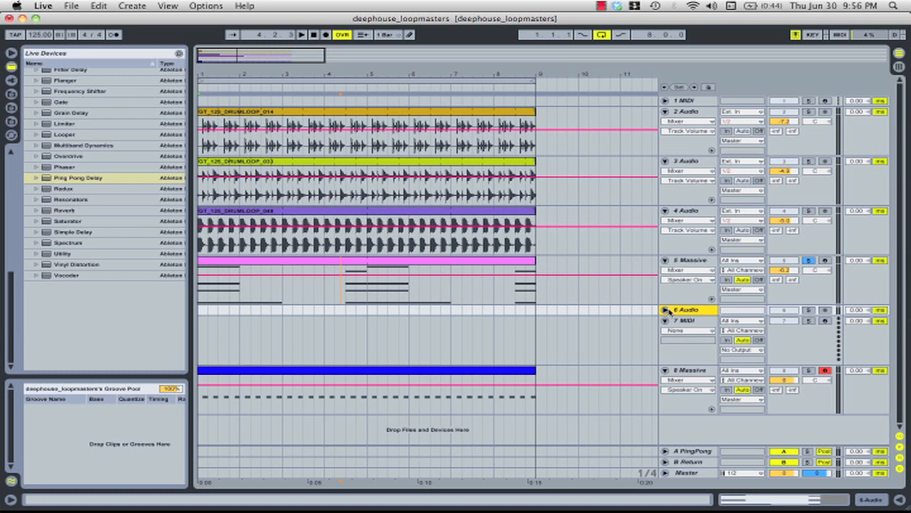
left_click(666, 310)
left_click(732, 312)
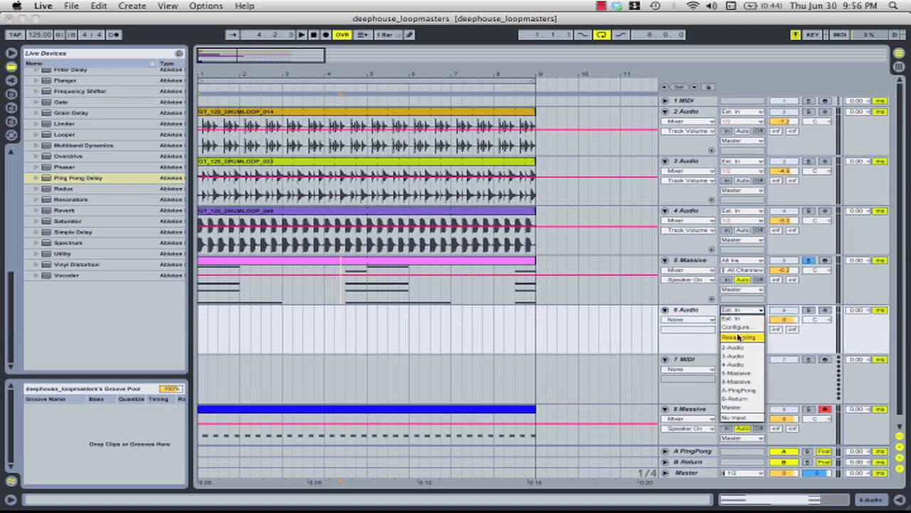
left_click(743, 333)
left_click(824, 310)
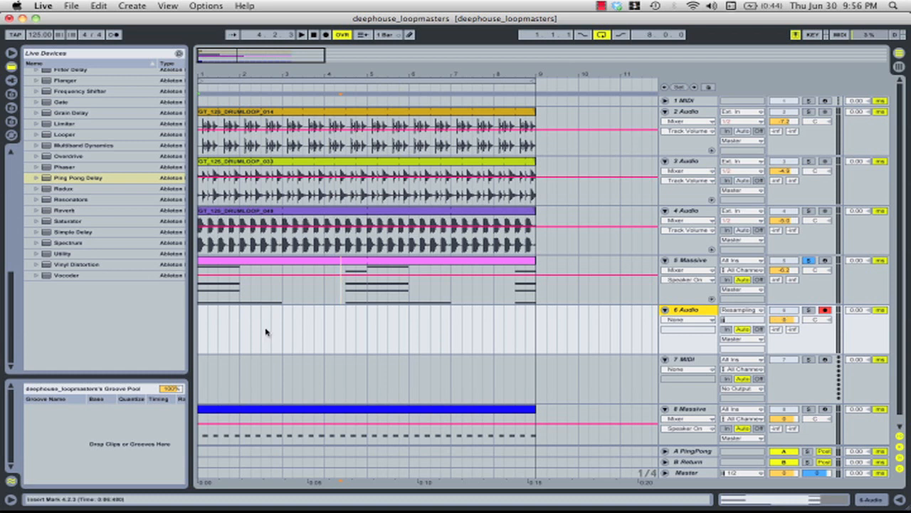
View the Master track's Limiter settings and close the device view.
left_click(200, 328)
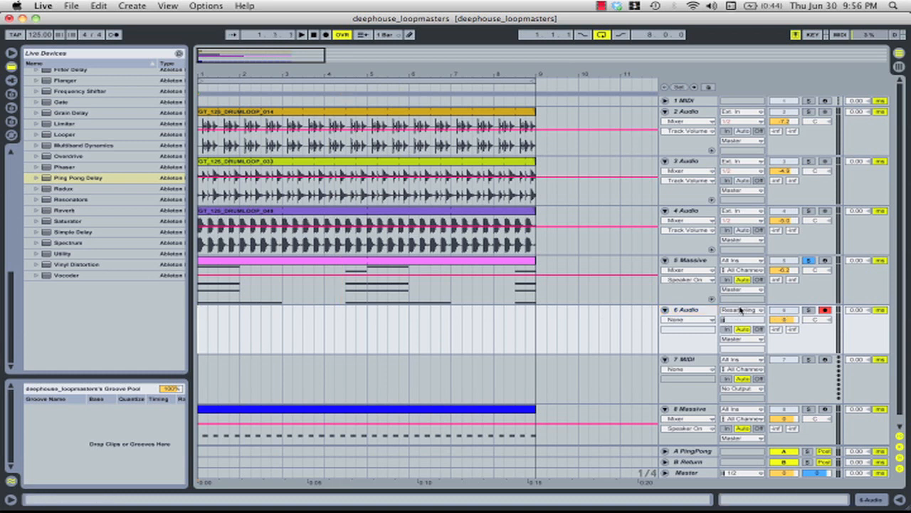
double_click(685, 474)
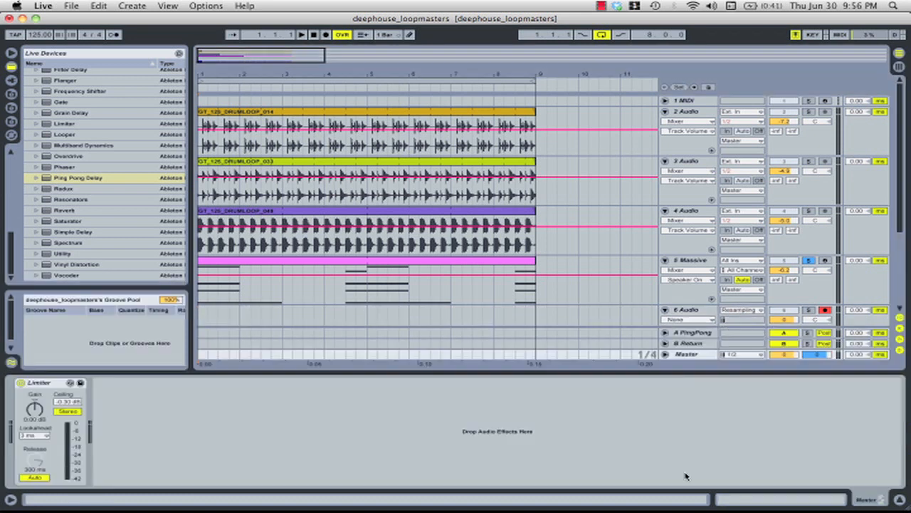
left_click(548, 373)
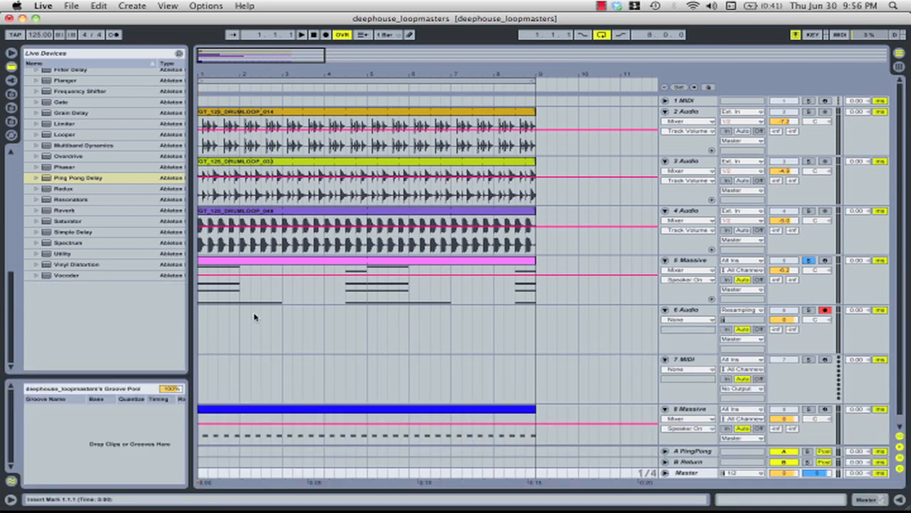
Record the soloed Massive chords onto the 6 Audio track from bar 1 to just past bar 8.
left_click(205, 326)
left_click(325, 35)
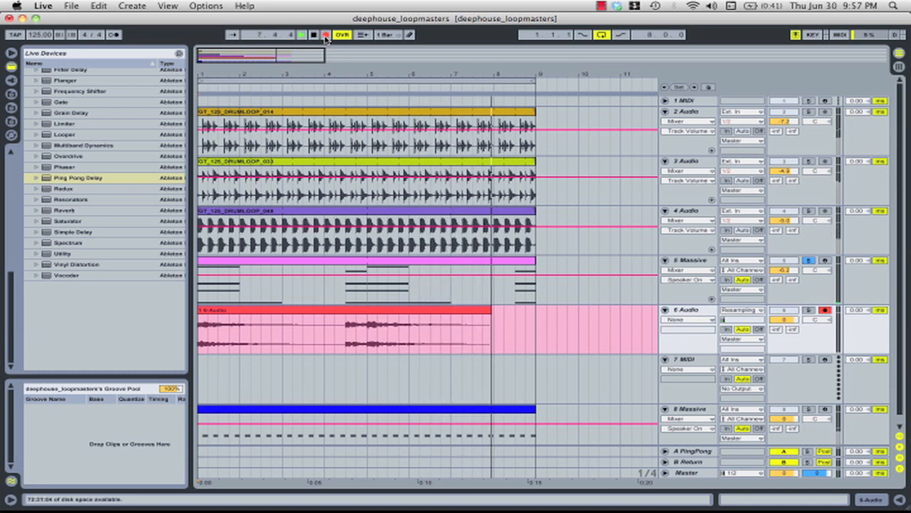
left_click(326, 36)
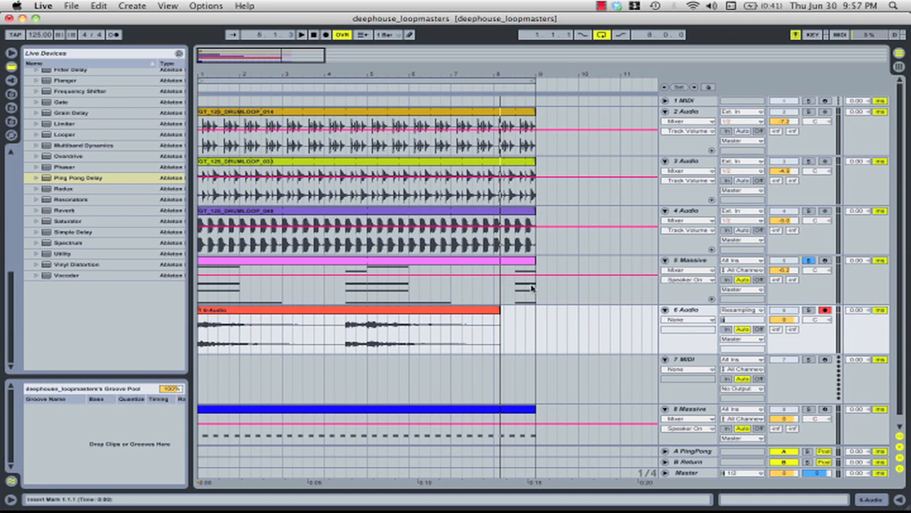
Select the recorded clip on 6 Audio and open the empty device chain of the 7 MIDI track.
left_click(694, 315)
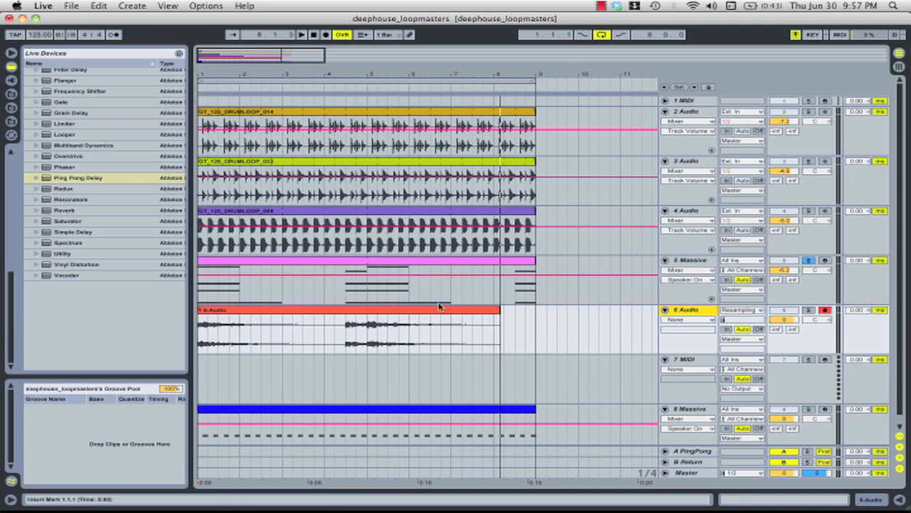
left_click(415, 310)
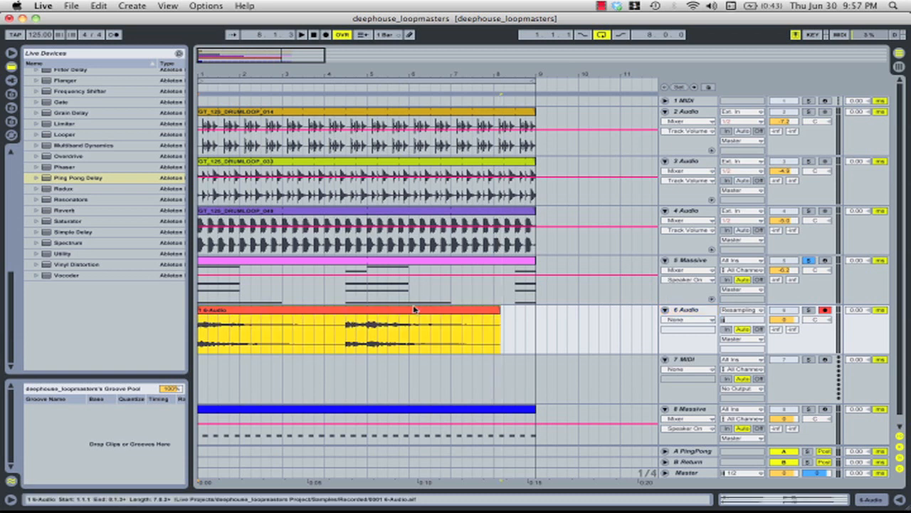
left_click(687, 361)
double_click(687, 360)
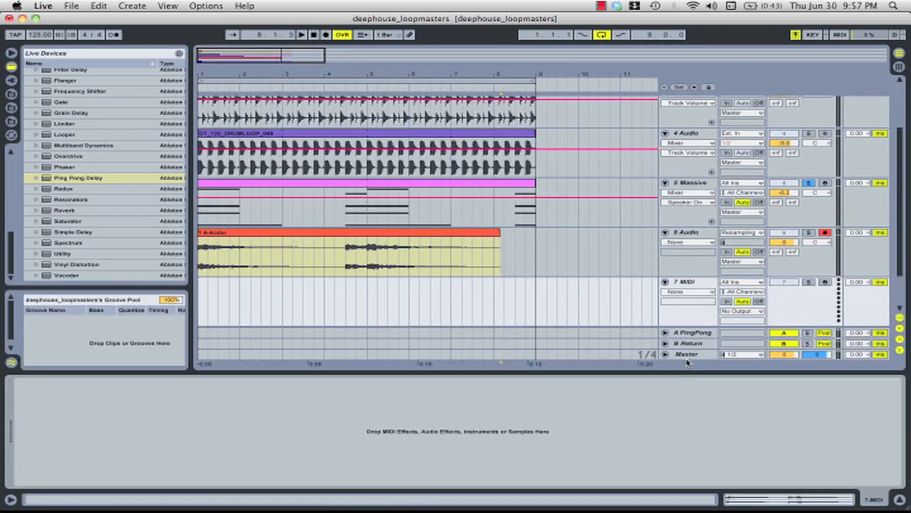
Try to move the recorded 6 Audio clip into the device area.
left_click(376, 238)
left_click_drag(373, 239, 430, 404)
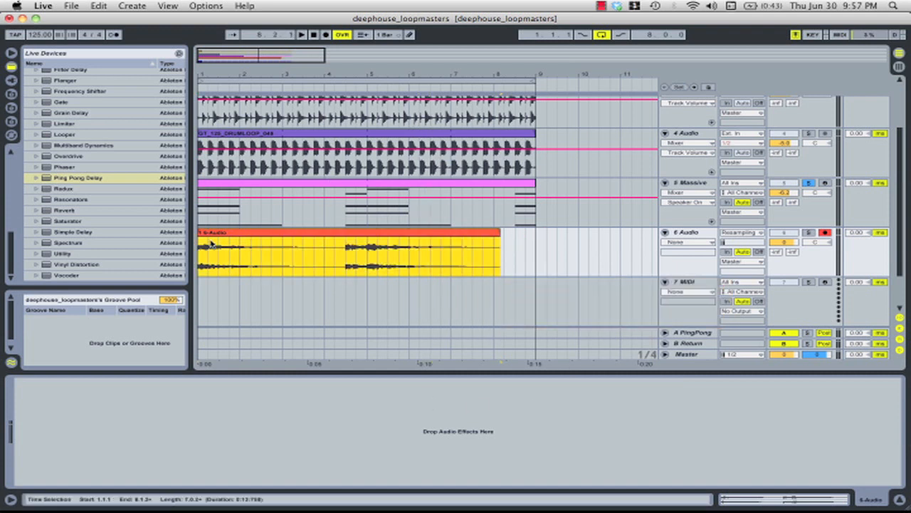
left_click_drag(208, 233, 307, 442)
Load the recorded 6 Audio clip into the 7 MIDI track's device chain as a Simpler sample.
left_click(685, 283)
left_click(312, 233)
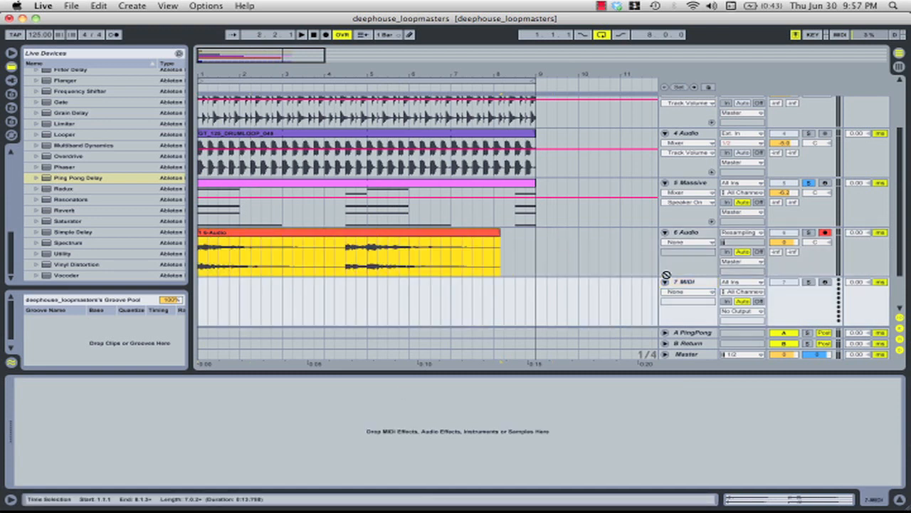
left_click_drag(475, 427, 474, 427)
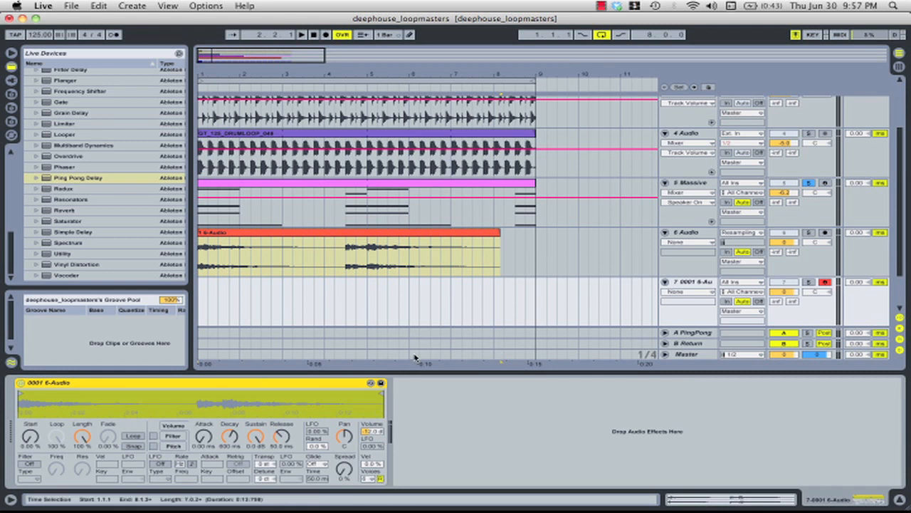
Unsolo the 5 Massive track and deactivate the 5 Massive and 6 Audio tracks.
left_click(812, 184)
left_click(786, 184)
left_click(785, 233)
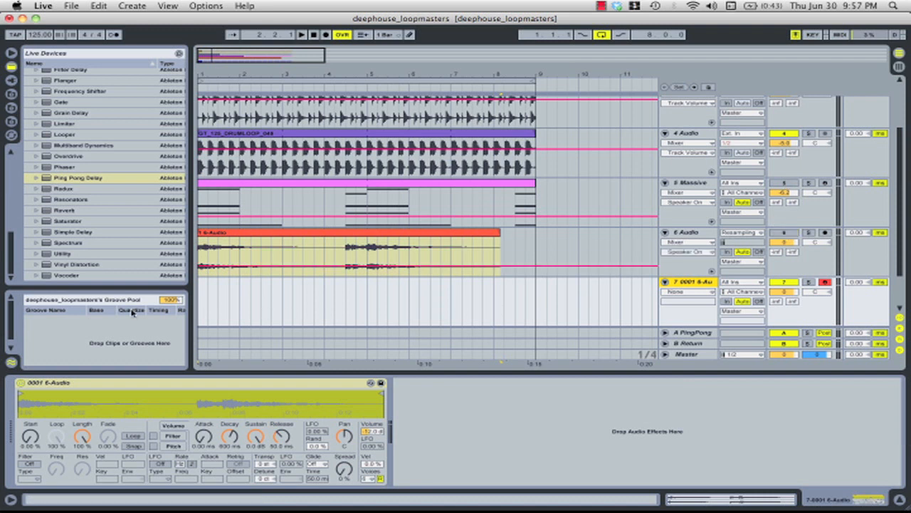
Raise the volume of the Simpler on track 7 and close the device view.
left_click(240, 308)
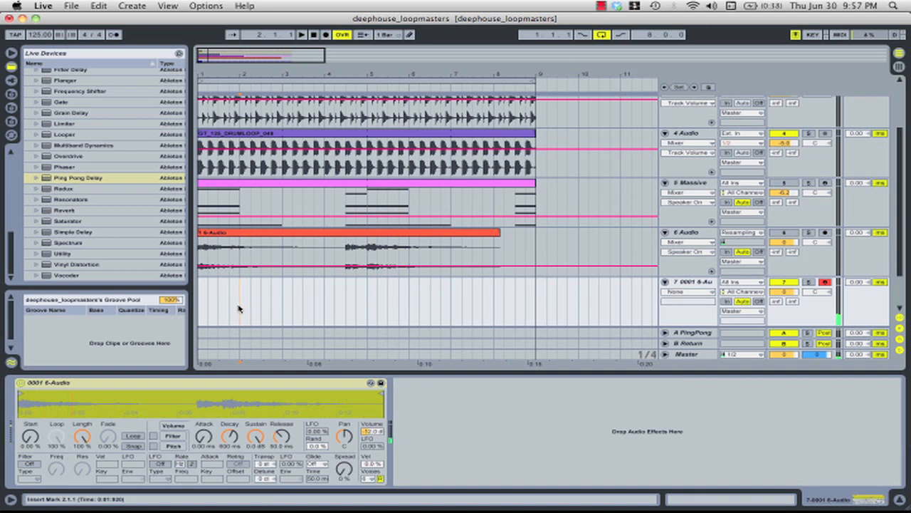
left_click_drag(378, 431, 378, 407)
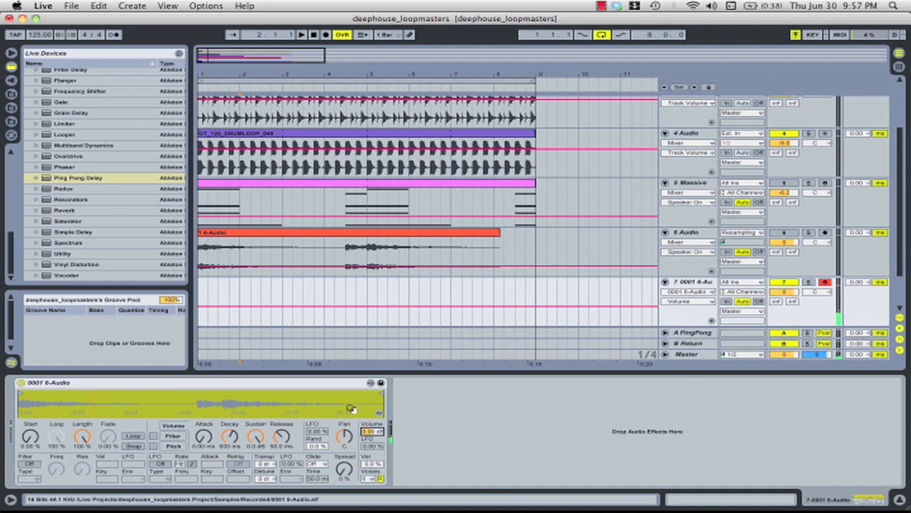
left_click(411, 375)
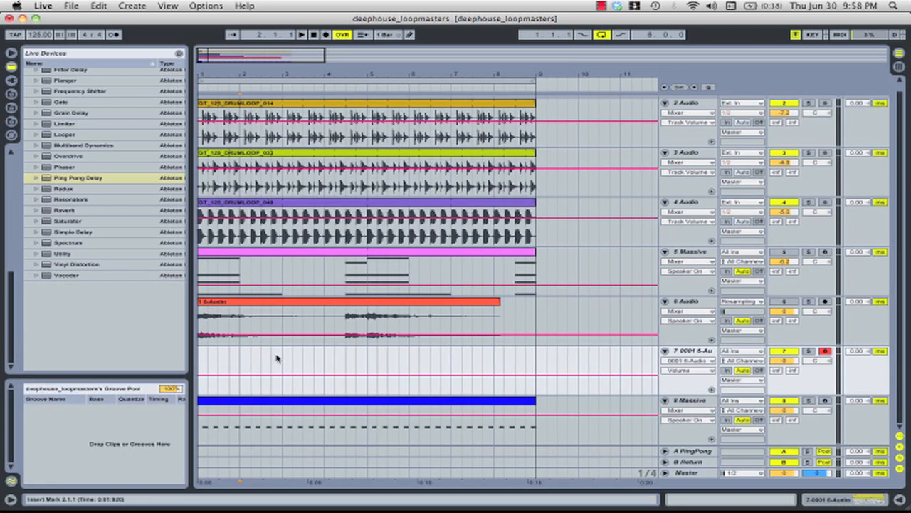
Create a two-bar MIDI clip at bar 1 of track 7, extend it to bar 9 and open its notes.
left_click_drag(279, 357, 199, 363)
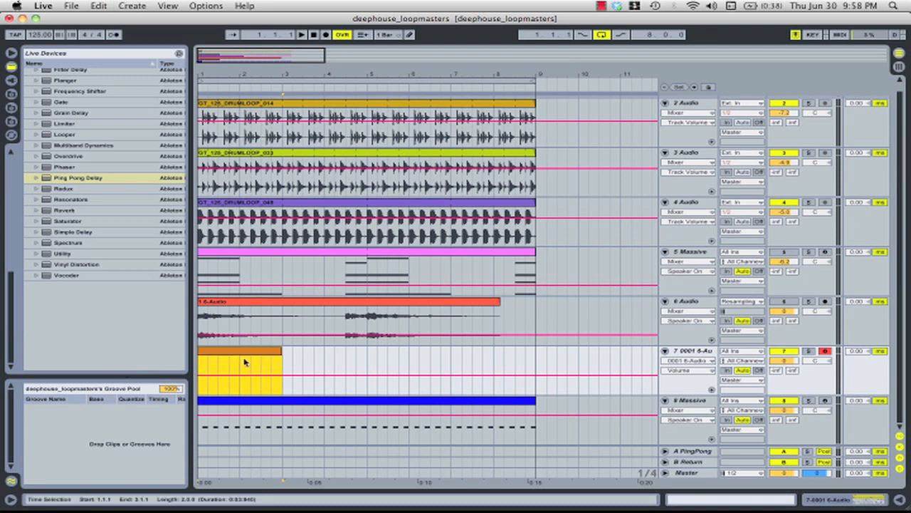
left_click_drag(282, 356, 512, 350)
double_click(512, 351)
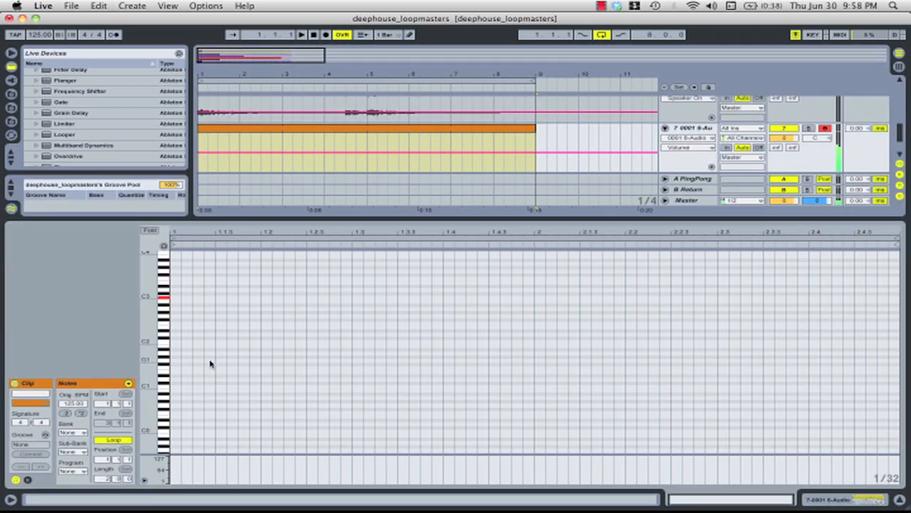
Draw a C3 note at the start of the clip, lengthen it to one full bar and play the result.
left_click(174, 299)
left_click_drag(175, 298, 260, 303)
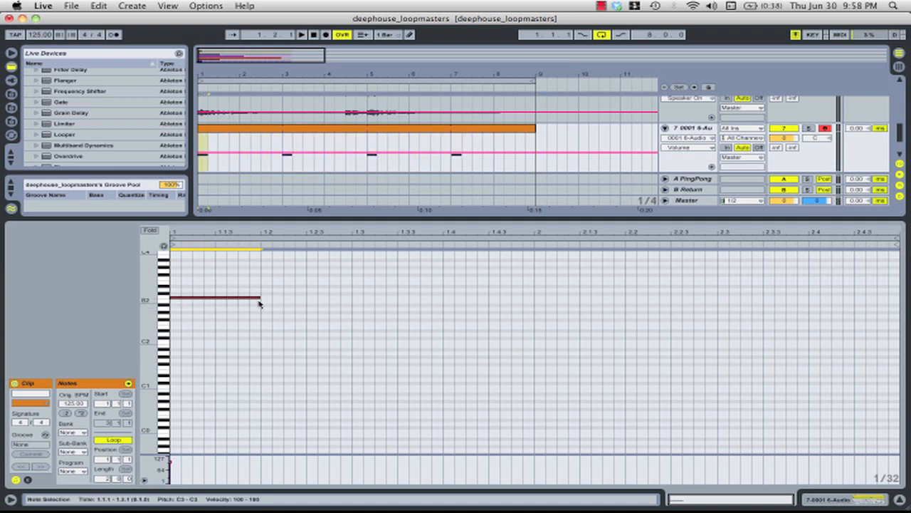
left_click_drag(144, 305, 145, 305)
scroll(293, 289, "up", 3)
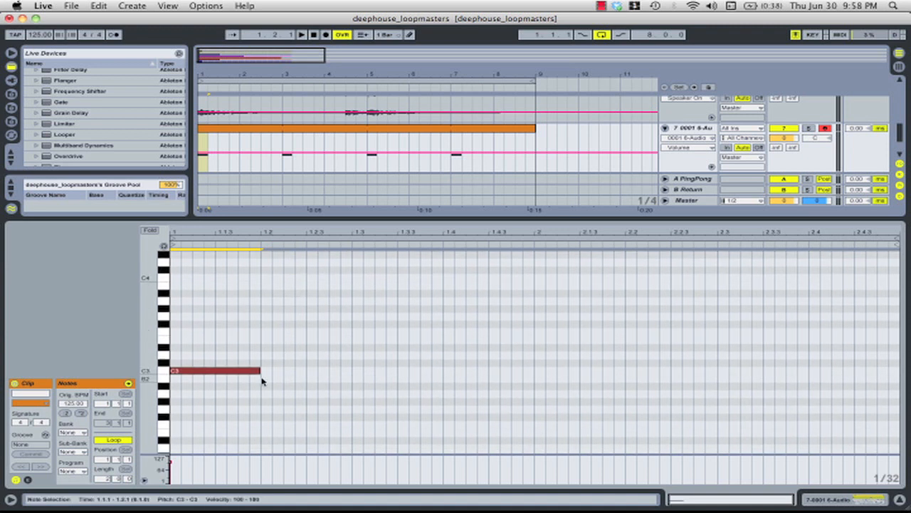
left_click_drag(260, 370, 537, 360)
double_click(616, 333)
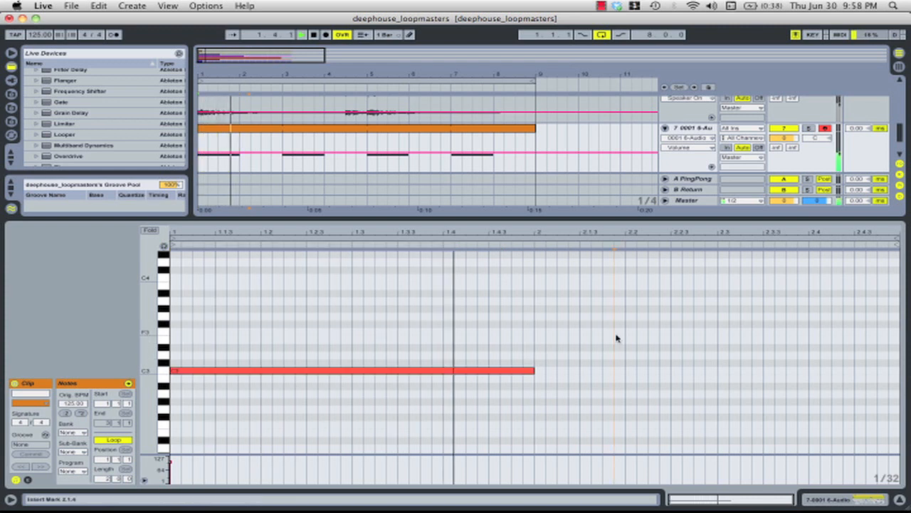
Add a D#3 note from 2.3 to 2.4 and an A#2 note from 2.4 to the clip's end, then play the clip.
left_click_drag(616, 334, 809, 347)
double_click(814, 387)
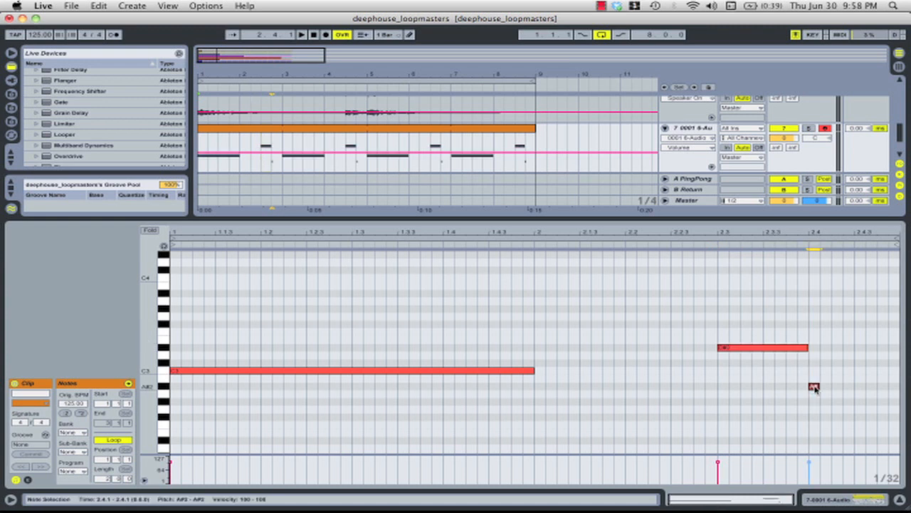
left_click_drag(819, 387, 898, 386)
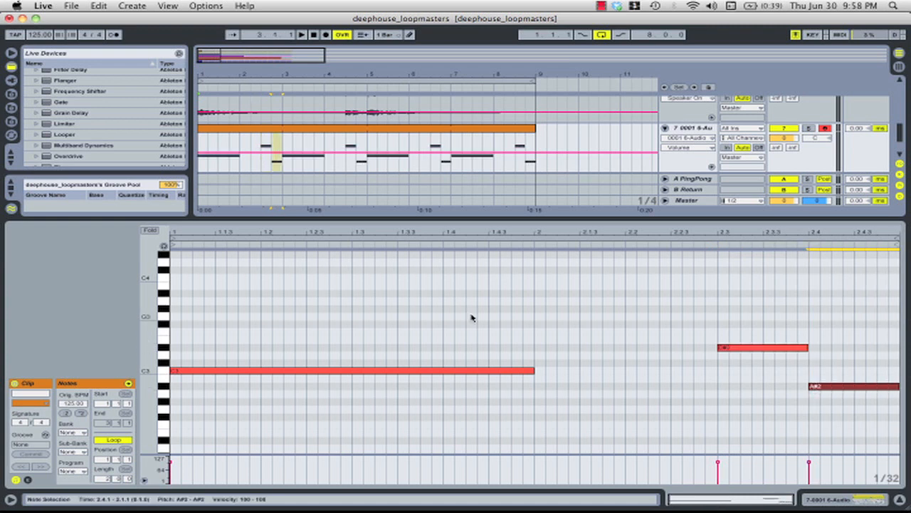
left_click(202, 145)
key("space")
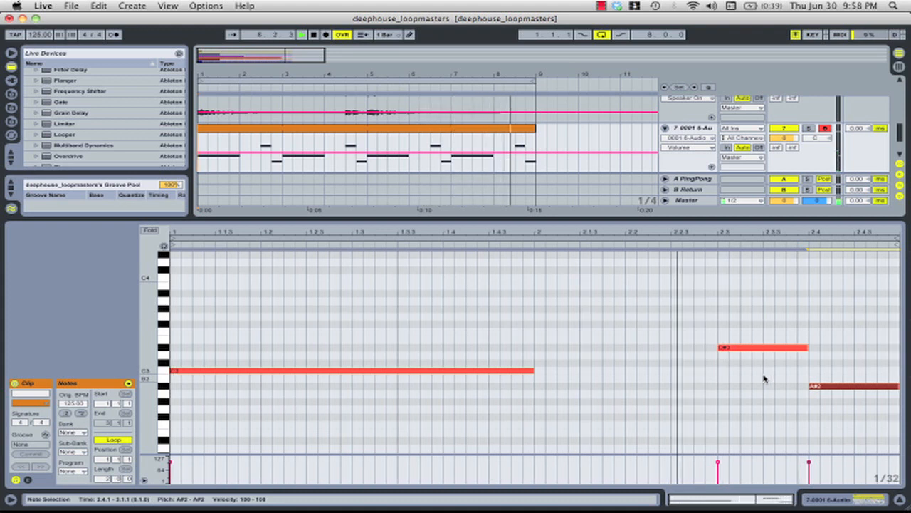
Retune the clip's two short notes by ear during playback, ending with G2 at 2.3 and A#2 at 2.4.
left_click_drag(755, 348, 756, 318)
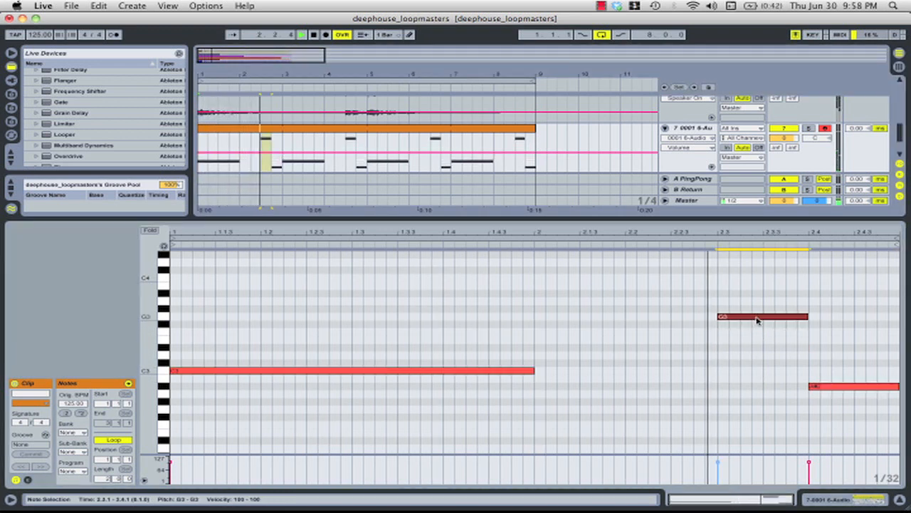
left_click_drag(842, 387, 824, 410)
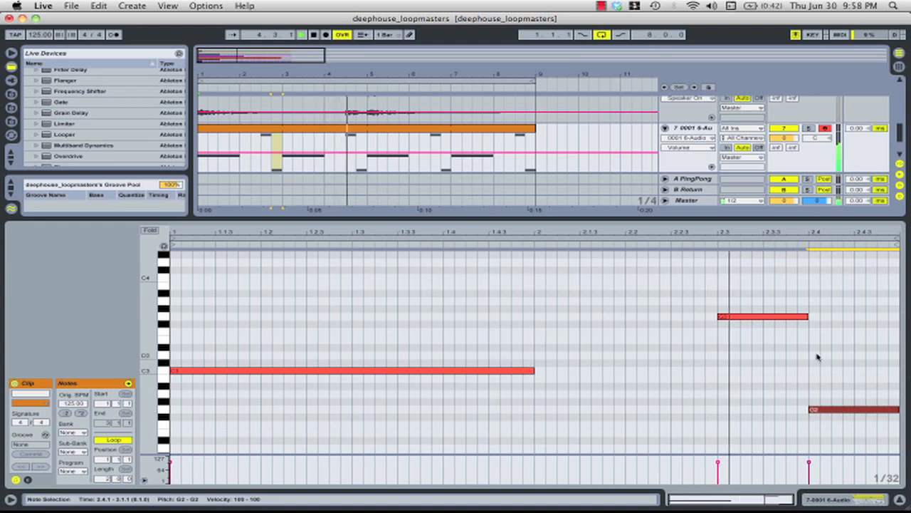
left_click(772, 321)
left_click_drag(772, 321, 777, 371)
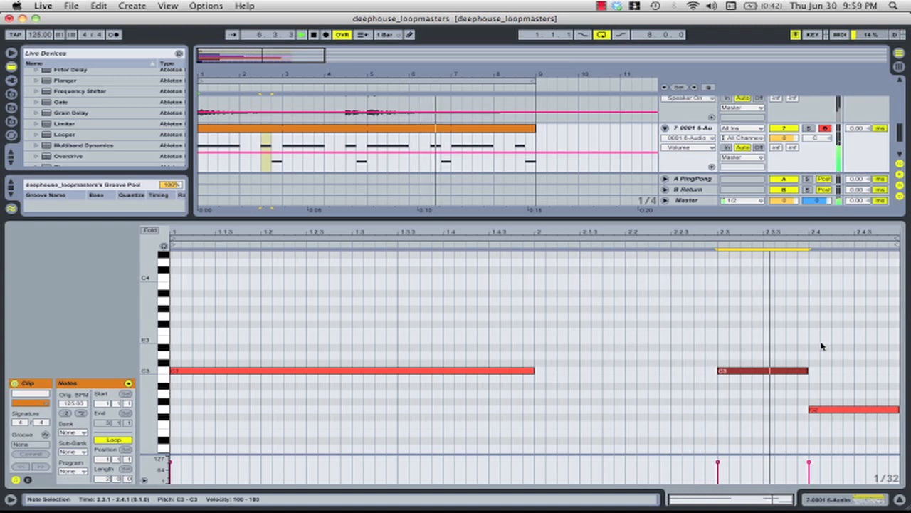
left_click_drag(787, 370, 786, 388)
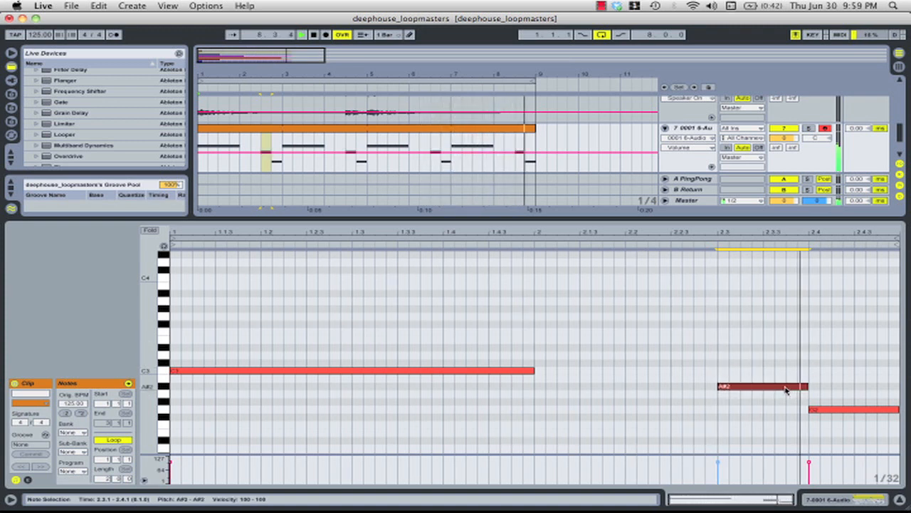
left_click_drag(826, 411, 777, 408)
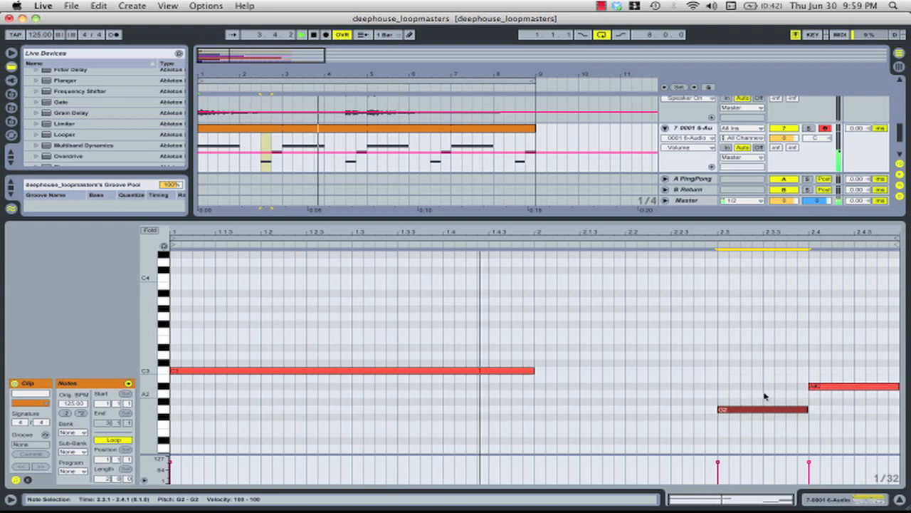
left_click(763, 395)
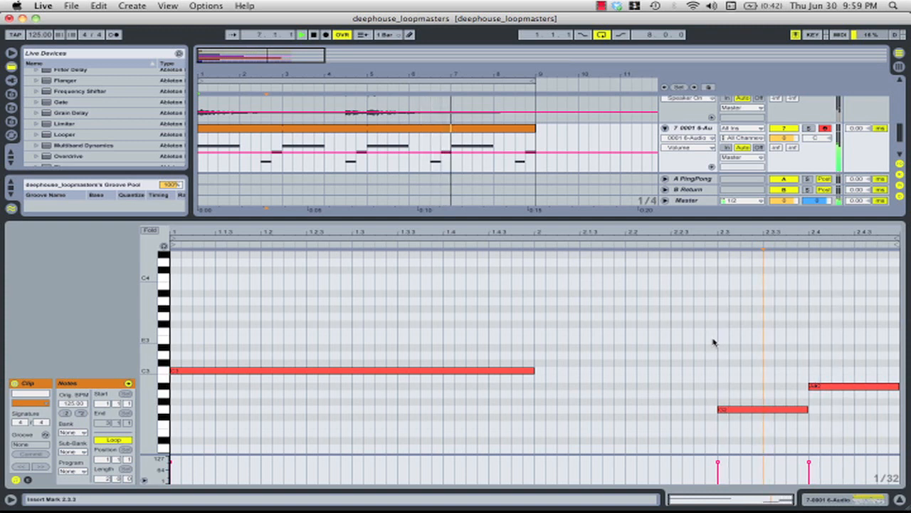
On return A, set the Ping Pong delay to unsynced time at 100 % wet, and raise track 7's send to it to 0.
double_click(626, 219)
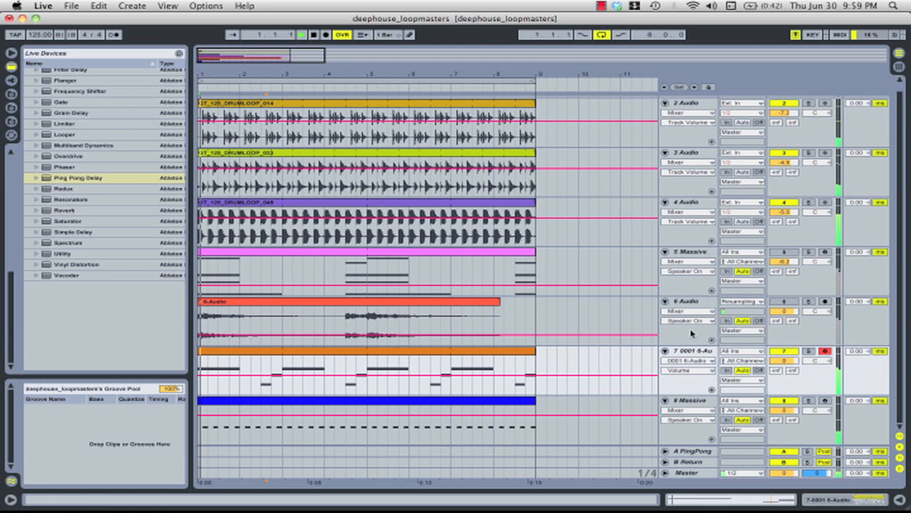
double_click(694, 449)
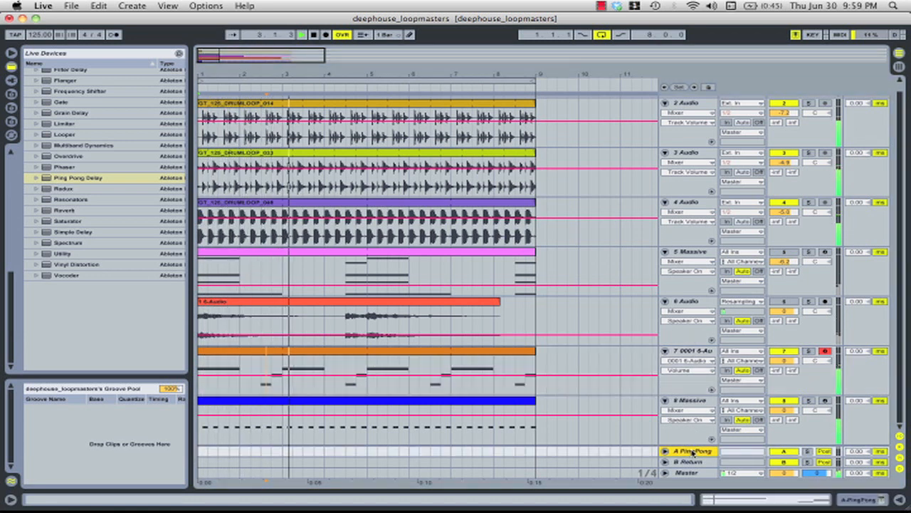
left_click_drag(67, 471, 66, 420)
left_click(34, 451)
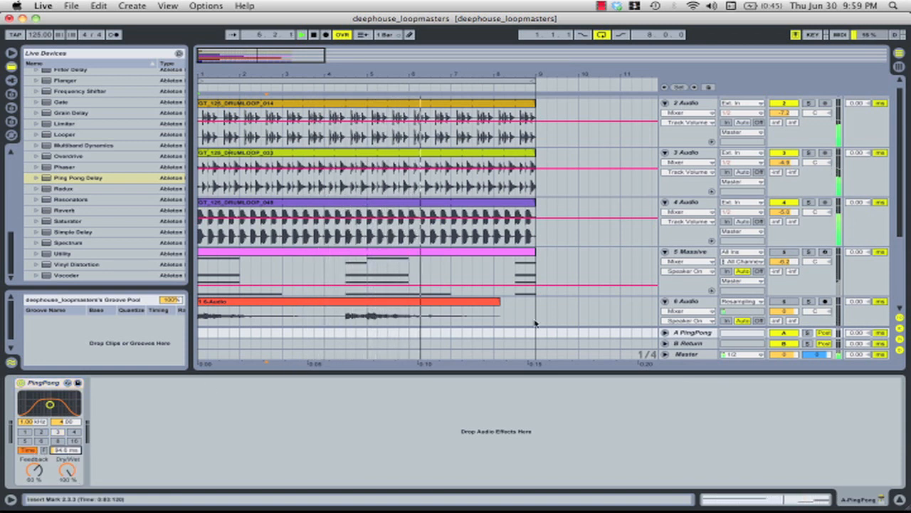
scroll(792, 251, "down", 4)
left_click_drag(793, 251, 793, 206)
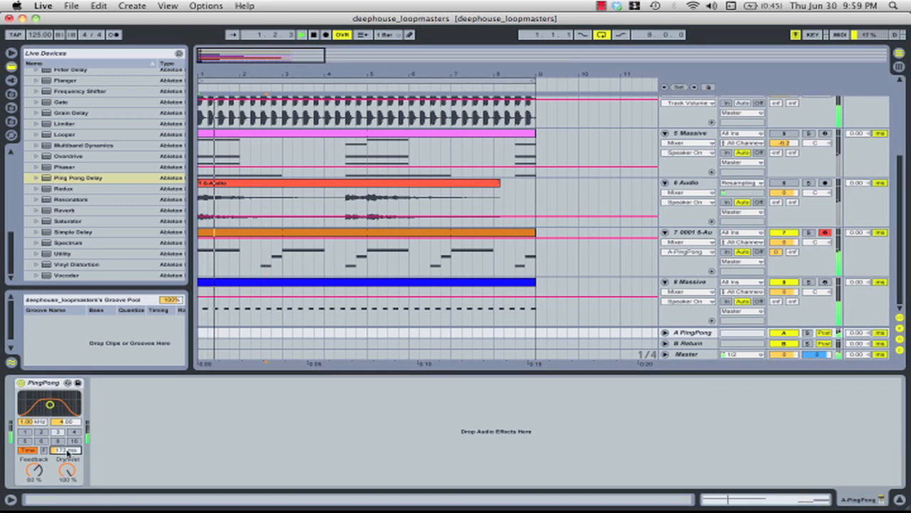
Select Fade as the Ping Pong delay's transition mode, set its delay time to 157 ms by ear and close the device view.
right_click(52, 390)
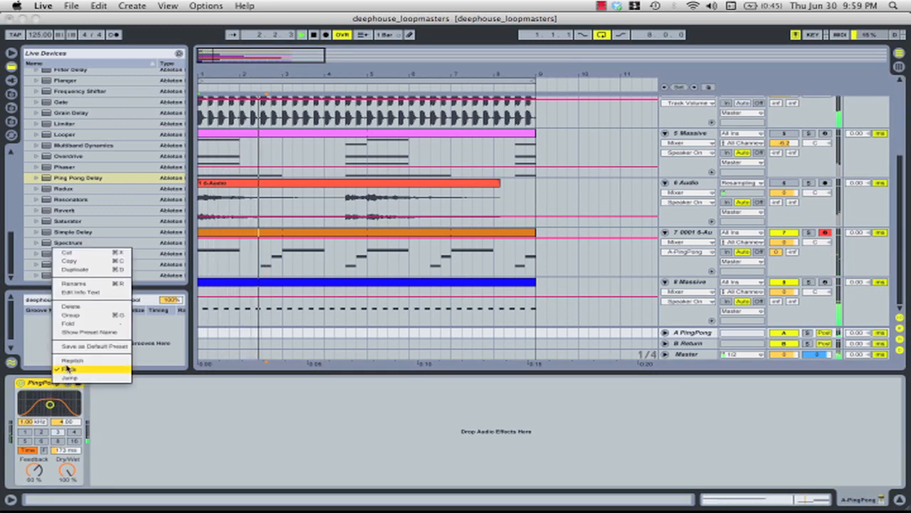
left_click(71, 371)
left_click_drag(65, 450, 65, 423)
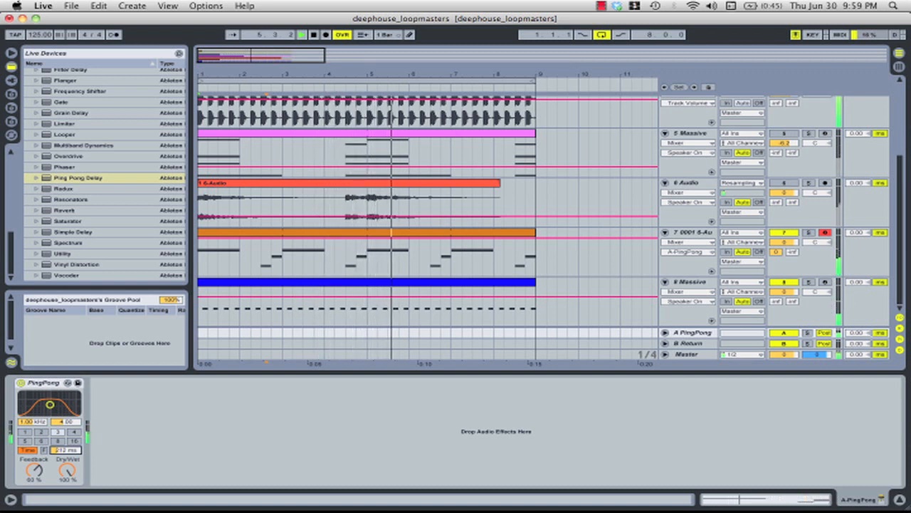
left_click_drag(65, 450, 65, 404)
left_click_drag(66, 450, 65, 484)
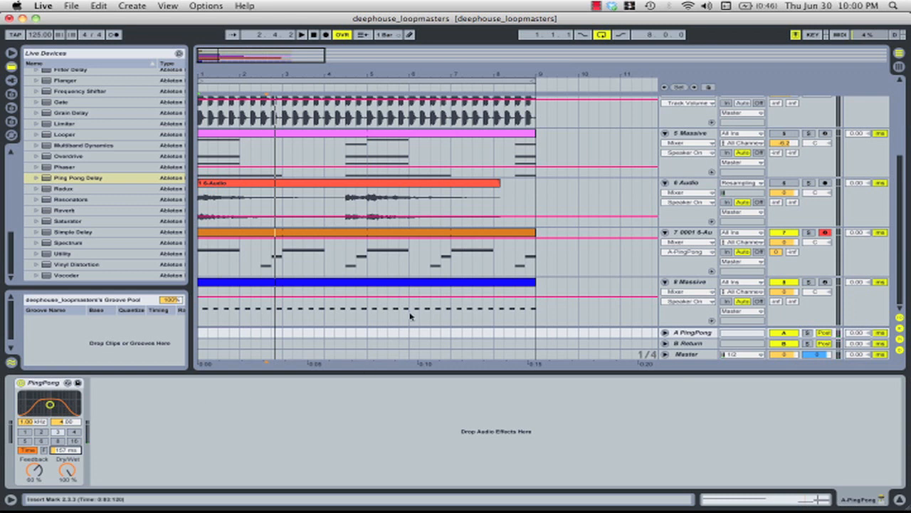
double_click(423, 373)
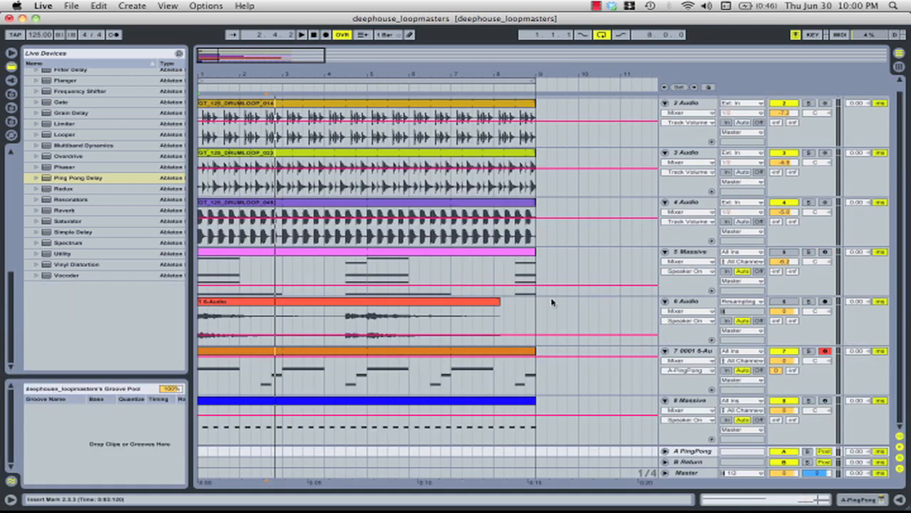
Compare the notes of the track 7 clip with the chords of the 5 Massive clip and return to the arrangement.
scroll(675, 171, "up", 1)
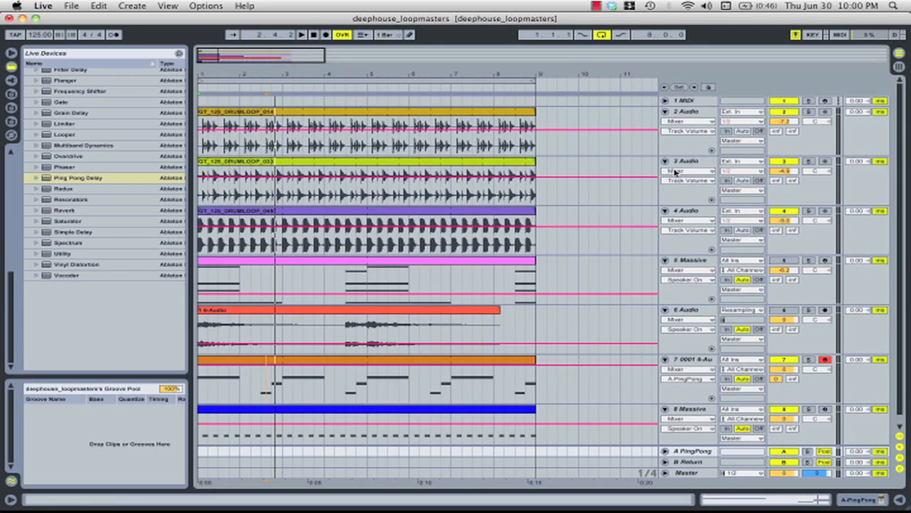
scroll(373, 205, "down", 1)
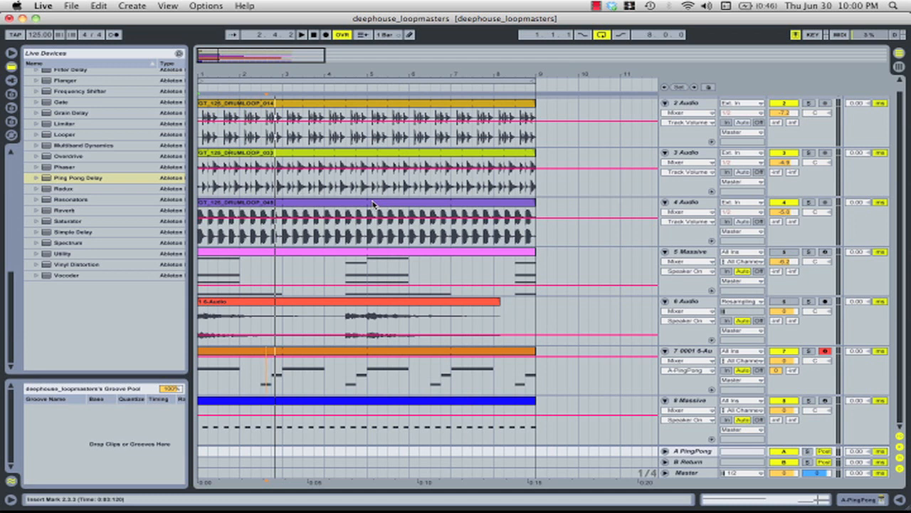
double_click(692, 351)
double_click(472, 282)
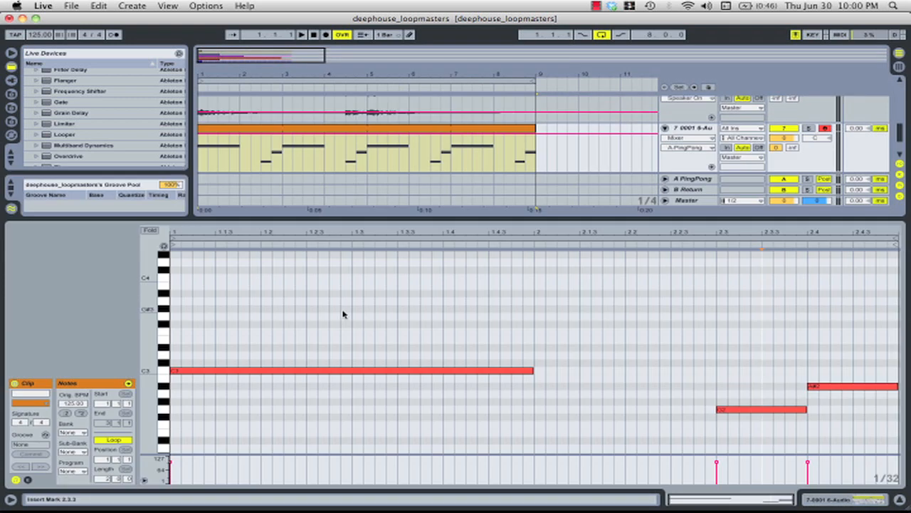
double_click(419, 219)
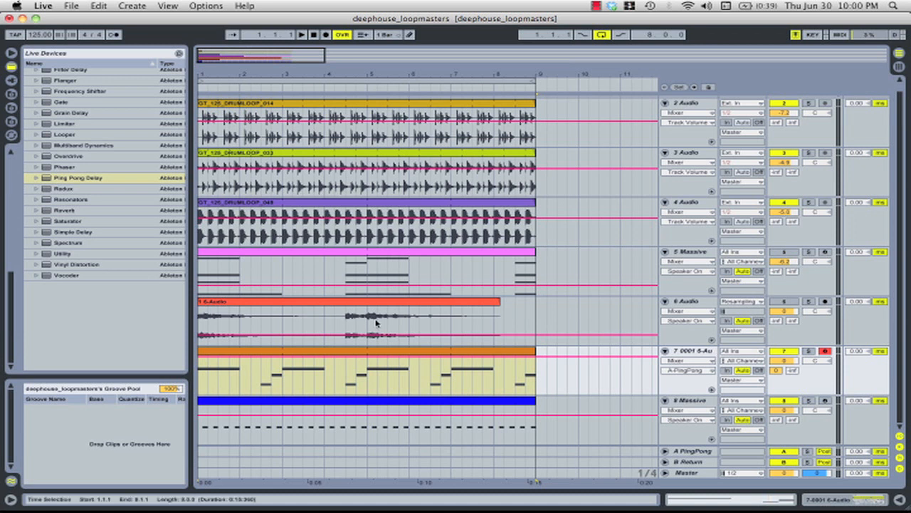
double_click(391, 267)
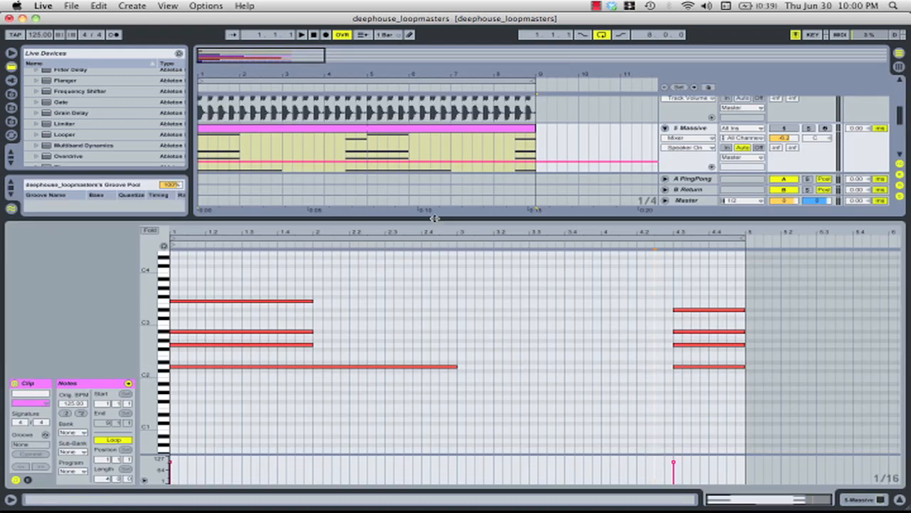
left_click_drag(435, 226, 430, 375)
left_click_drag(430, 430, 430, 448)
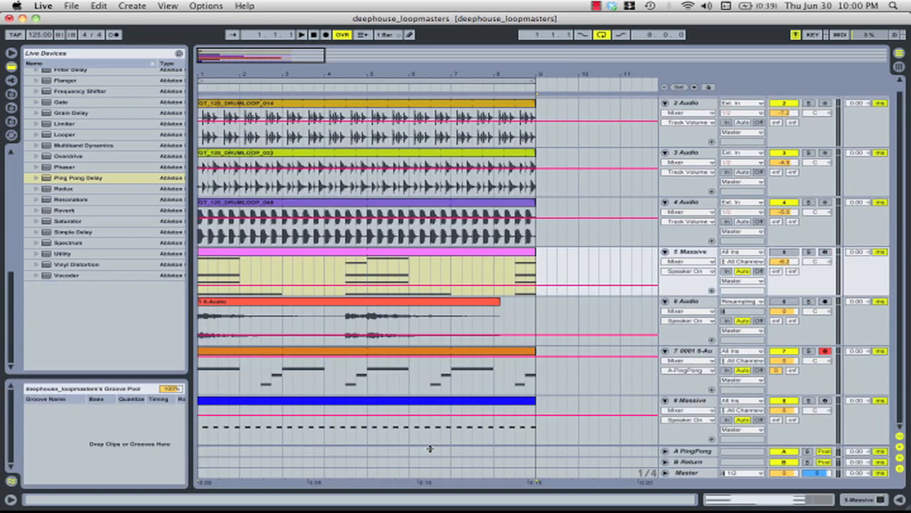
left_click(367, 275)
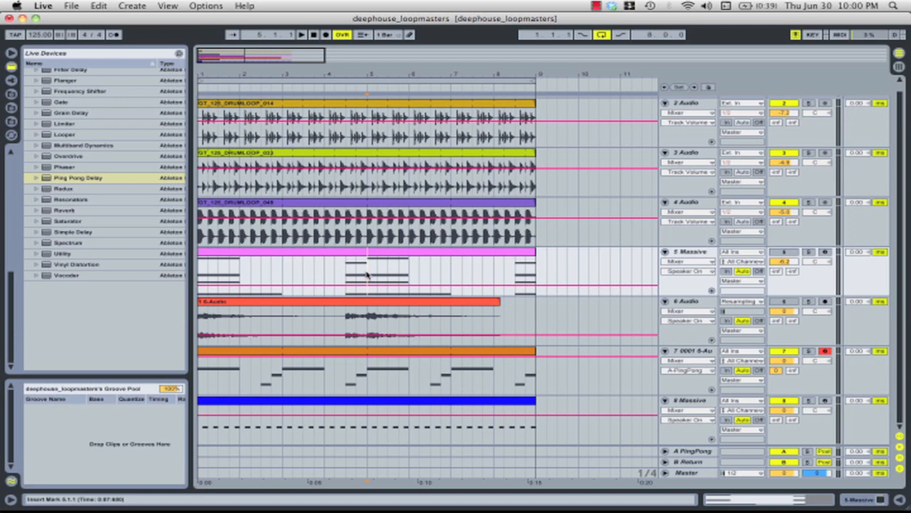
double_click(397, 351)
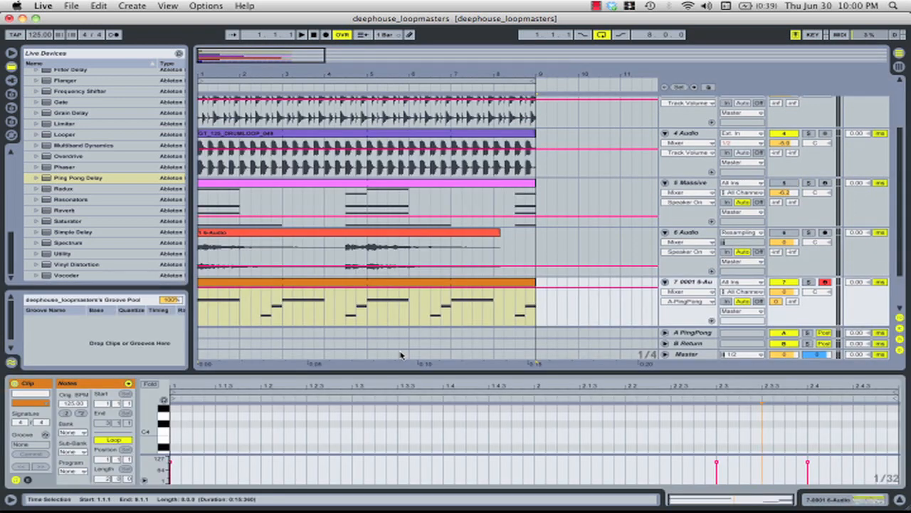
left_click_drag(425, 370, 428, 492)
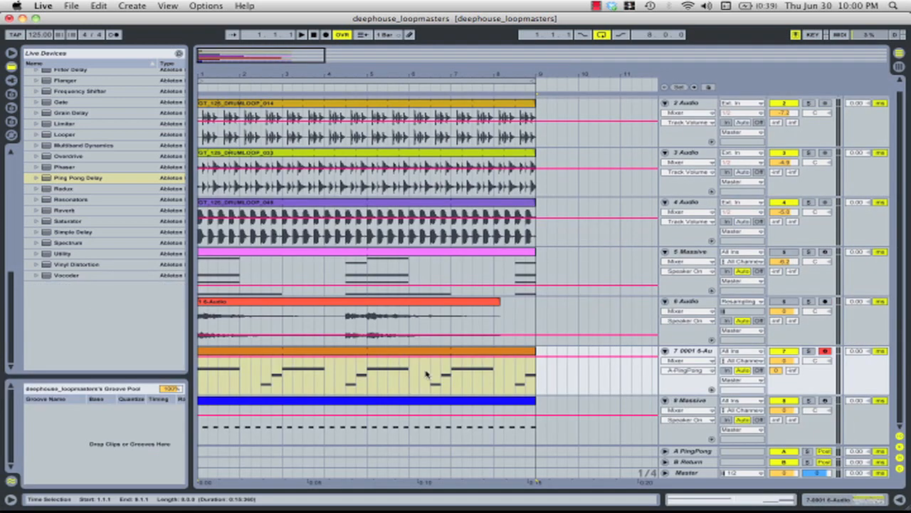